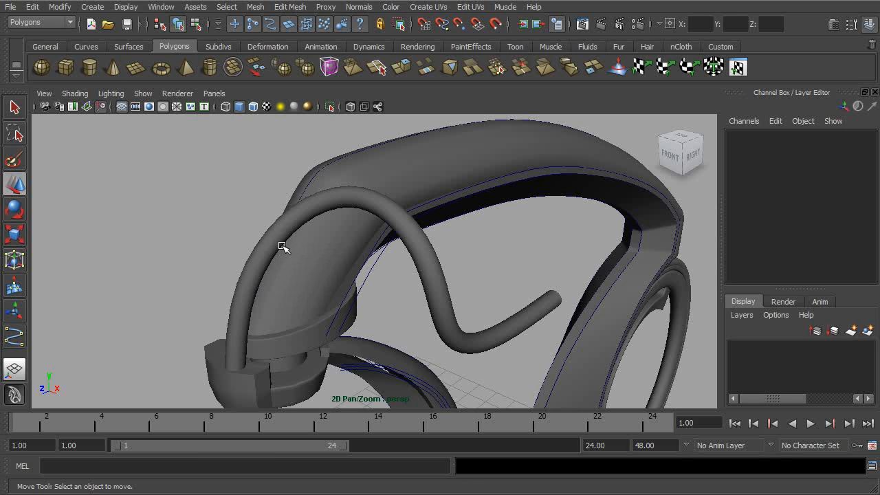
- Select the curved NURBS tube and examine how it runs relative to the bike frame, front fork and wheel
scroll(271, 262, up, 2)
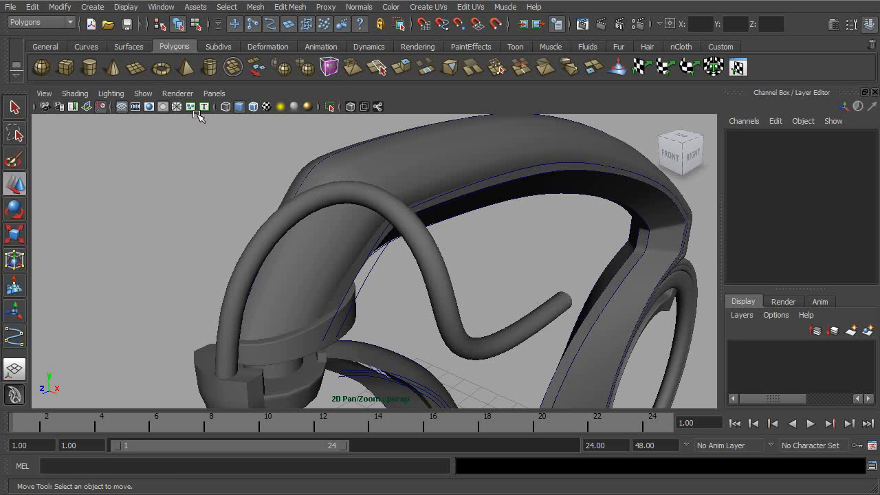
alt+drag(421, 238, 448, 273)
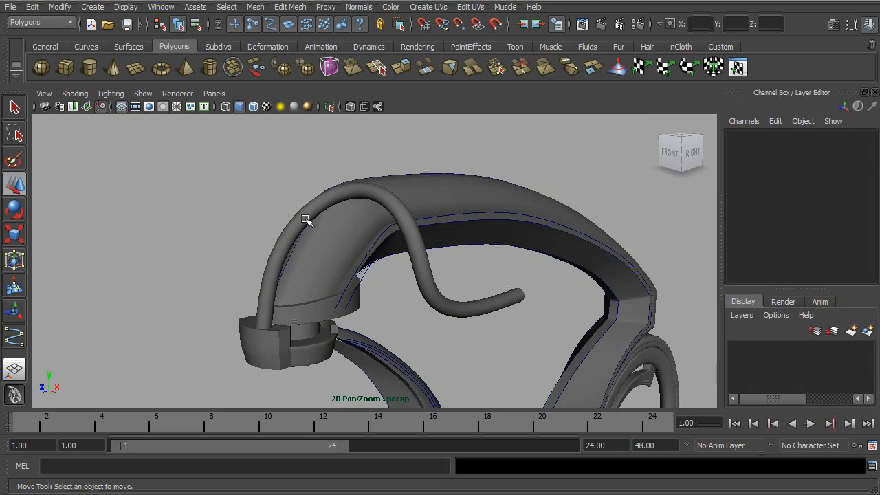
click(420, 246)
alt+drag(530, 284, 432, 285)
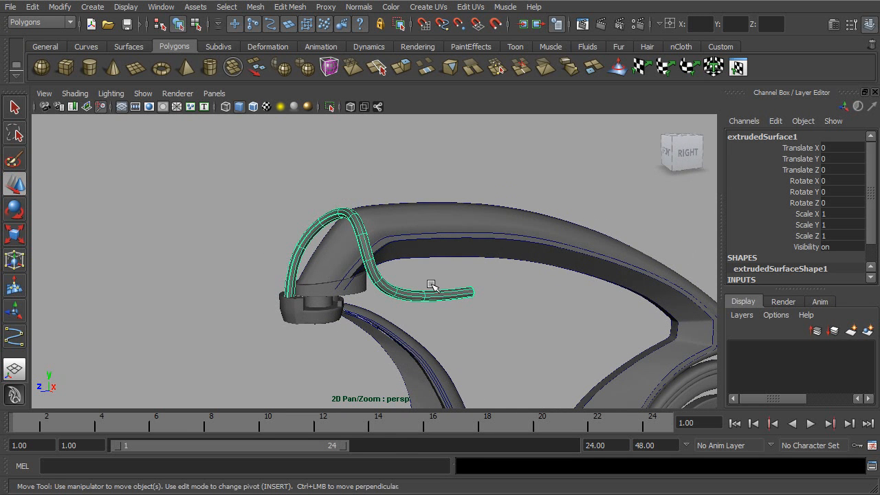
alt+middle_drag(514, 315, 464, 213)
alt+middle_drag(460, 330, 420, 342)
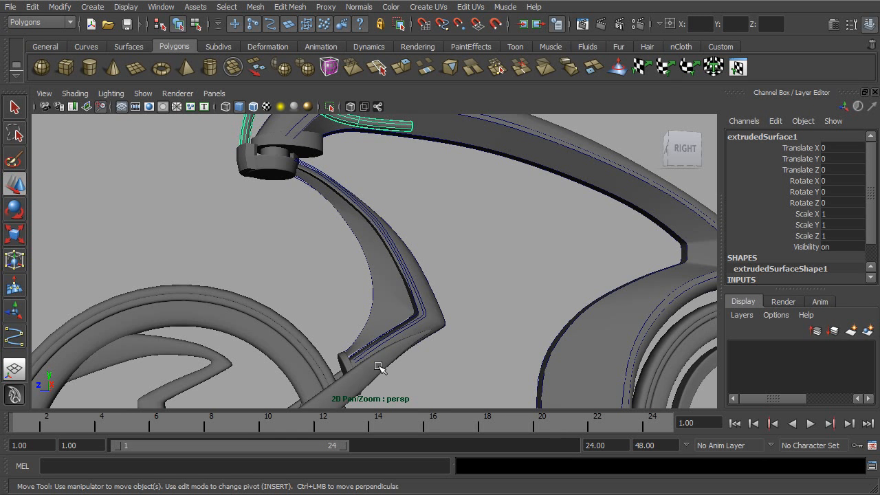
alt+right_drag(416, 365, 408, 342)
alt+drag(409, 342, 391, 354)
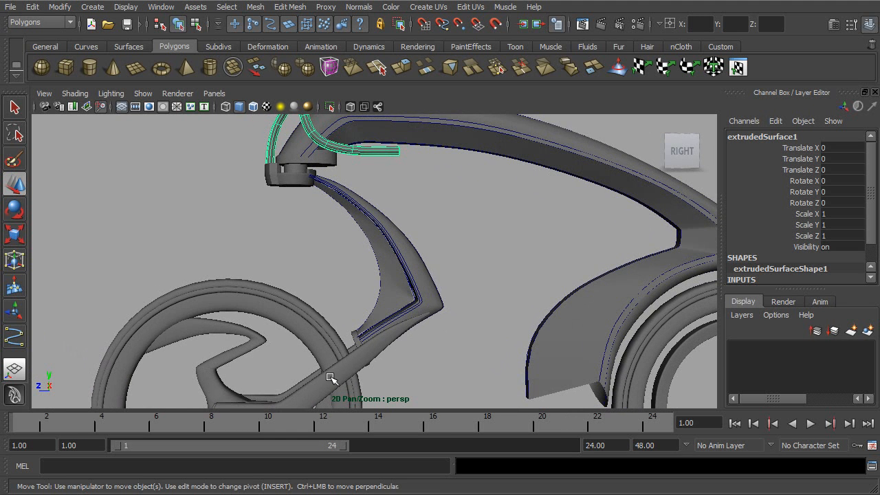
alt+middle_drag(444, 296, 477, 347)
alt+drag(419, 298, 445, 316)
alt+right_drag(446, 316, 447, 268)
alt+middle_drag(447, 268, 449, 300)
alt+right_drag(395, 289, 410, 303)
alt+drag(379, 285, 429, 295)
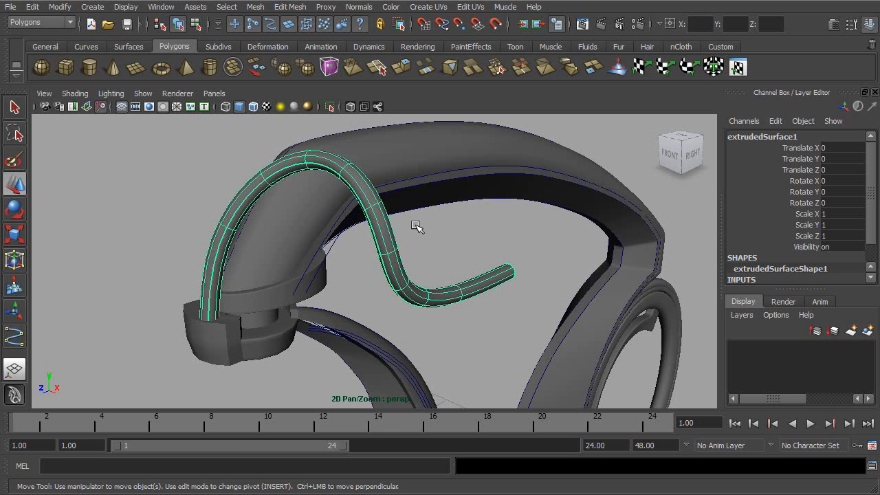
- Convert the selected NURBS tube to polygons using quads and the Standard fit tessellation method
click(59, 7)
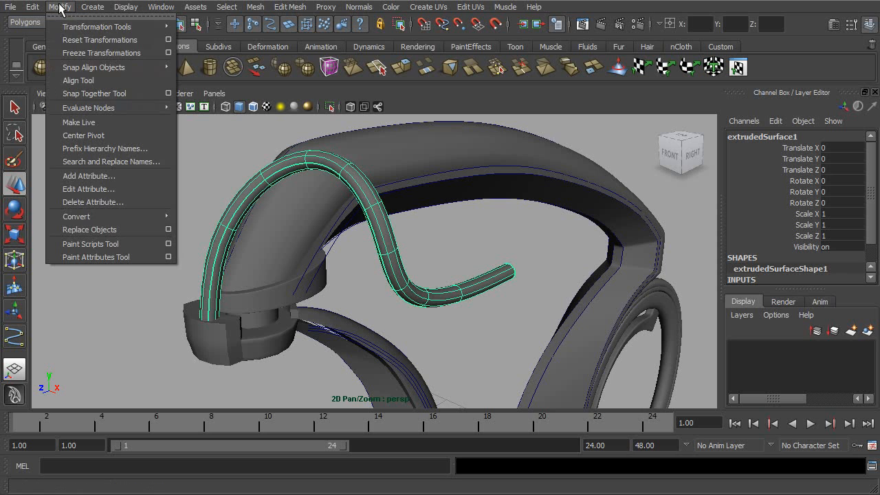
mouse_move(128, 219)
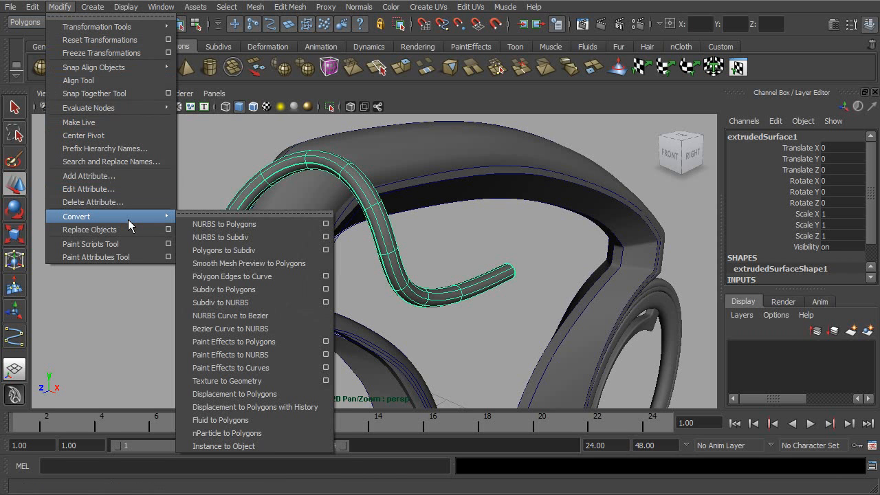
click(325, 224)
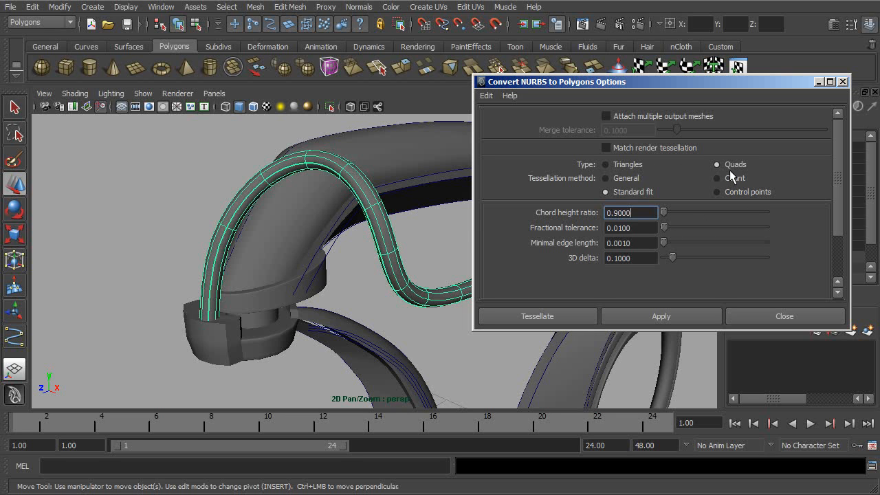
click(718, 192)
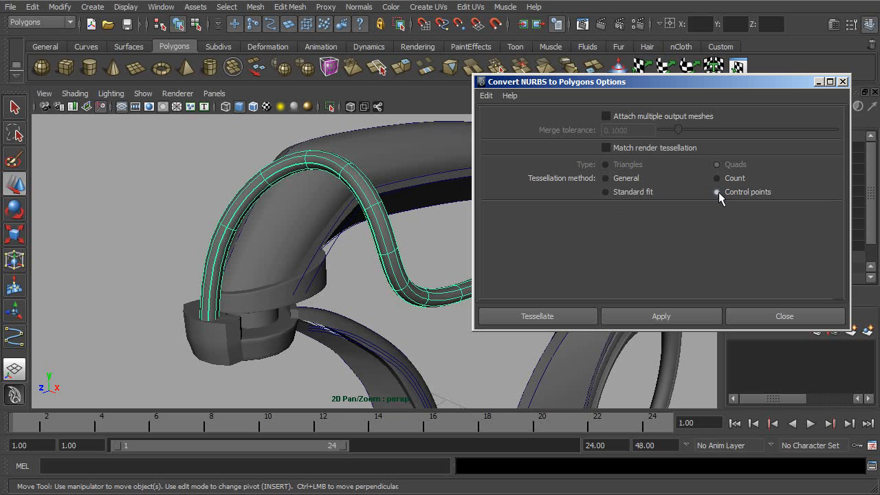
click(605, 192)
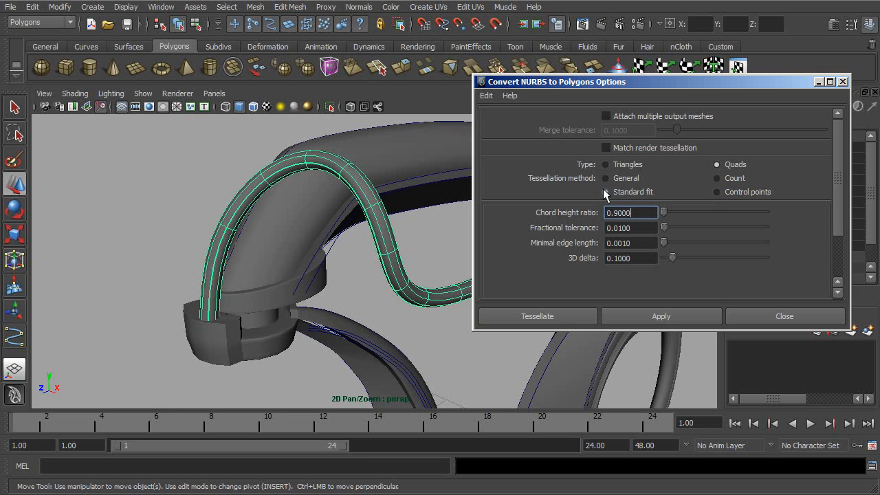
click(522, 316)
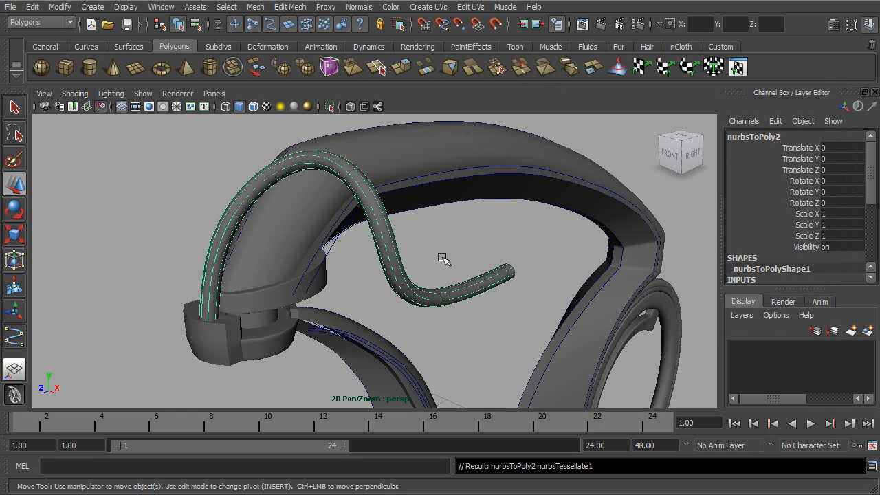
- Hide the NURBS surfaces in the perspective view while keeping polygons and curves displayed
alt+drag(464, 212, 437, 235)
alt+right_drag(437, 235, 601, 262)
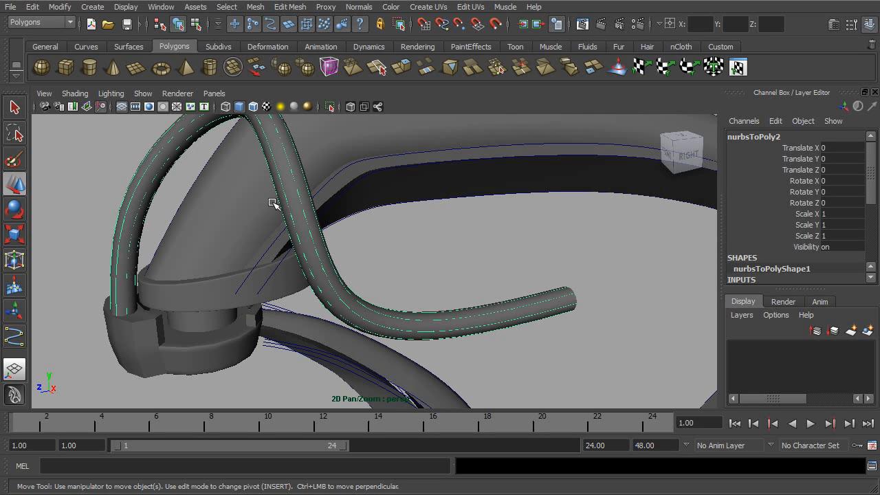
click(143, 94)
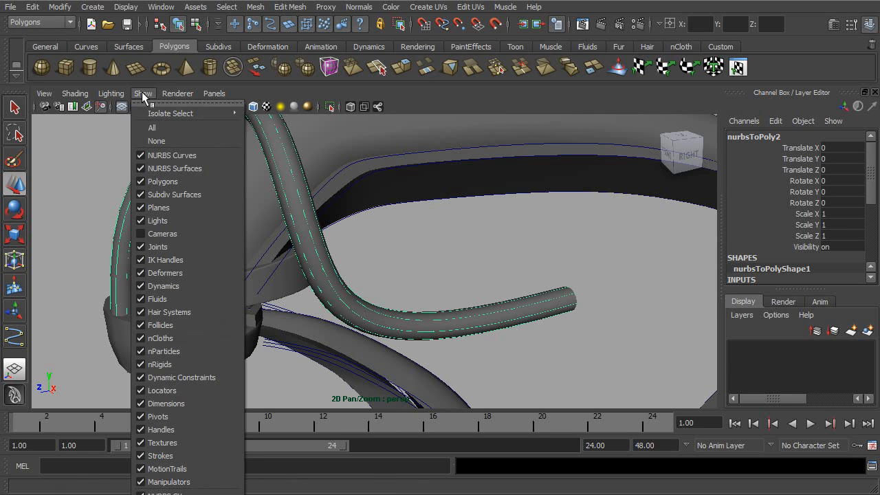
click(169, 169)
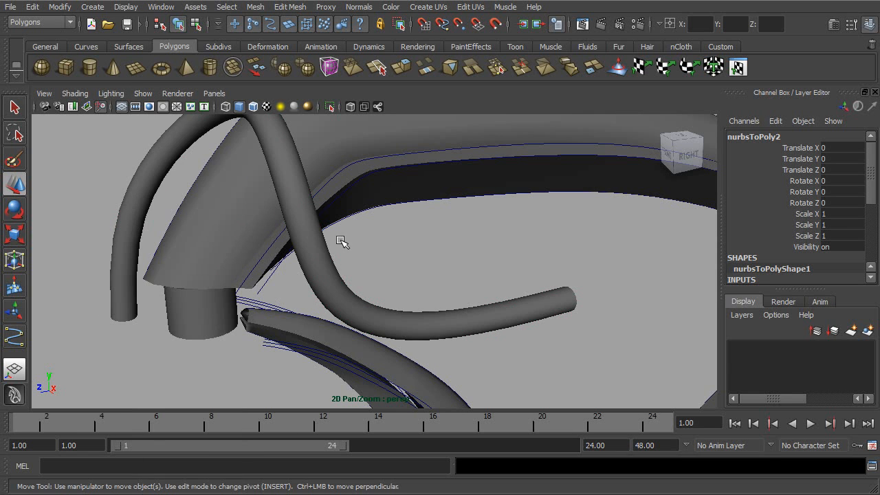
click(143, 93)
click(165, 168)
click(144, 94)
click(165, 169)
- Switch the polygon tube to face selection and select every other ring of faces up its front section from the base
alt+drag(328, 238, 305, 332)
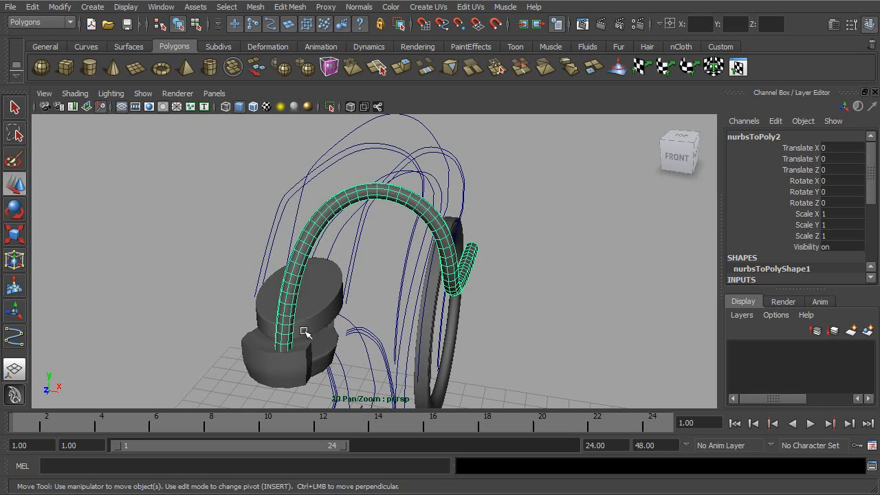
alt+drag(465, 273, 424, 248)
alt+middle_drag(425, 247, 431, 235)
alt+right_drag(431, 234, 468, 259)
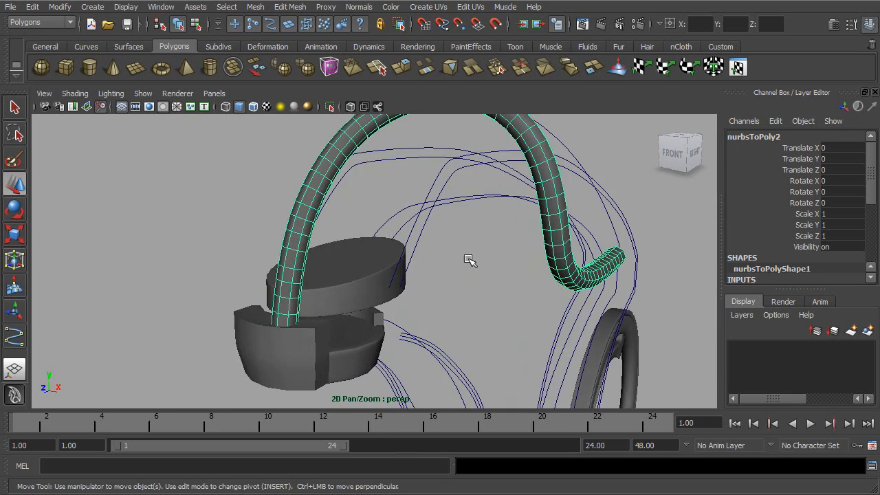
right_drag(294, 241, 357, 260)
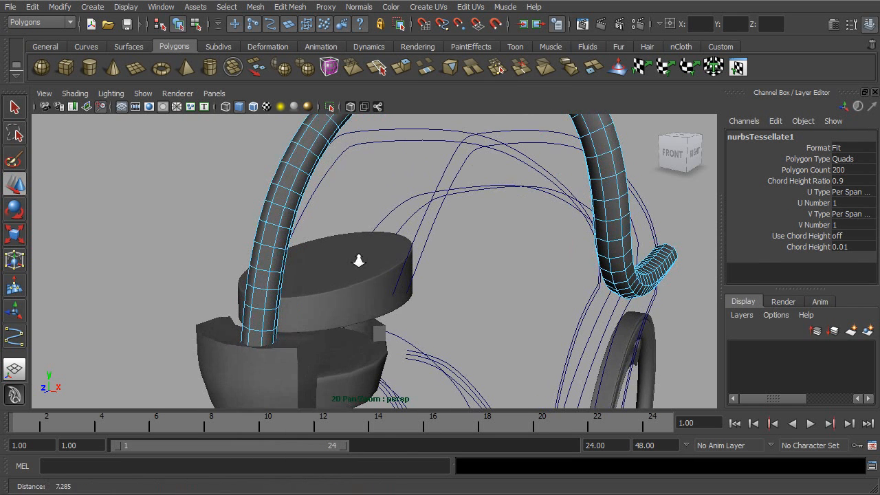
alt+drag(282, 241, 291, 237)
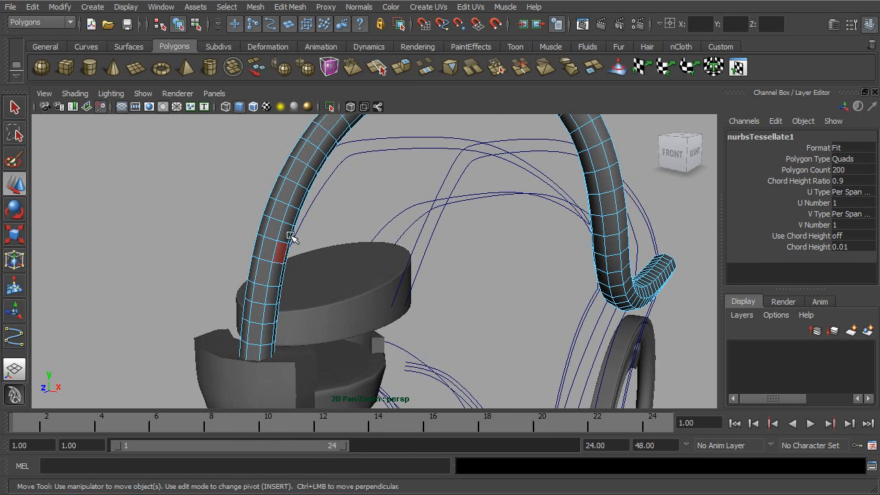
click(265, 269)
alt+drag(282, 267, 261, 265)
shift+click(236, 254)
shift+click(249, 257)
alt+right_drag(376, 245, 324, 243)
shift+click(283, 225)
shift+click(274, 219)
alt+middle_drag(322, 202, 330, 236)
shift+click(309, 232)
shift+click(301, 224)
shift+click(332, 202)
shift+click(325, 193)
alt+middle_drag(399, 198, 386, 249)
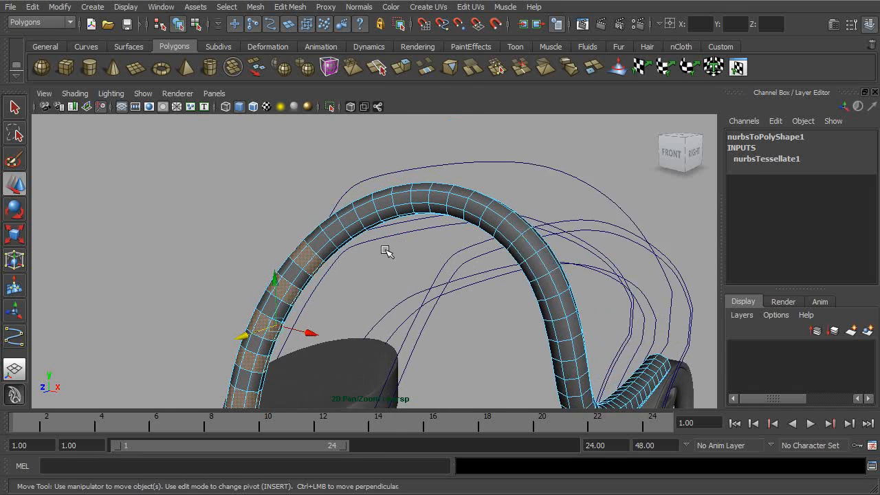
- Add every other ring of faces across the top of the tube's arch to the selection
alt+right_drag(385, 249, 447, 257)
shift+click(325, 232)
shift+click(318, 222)
shift+click(312, 211)
shift+click(369, 209)
alt+drag(364, 192, 472, 236)
shift+click(408, 197)
shift+click(415, 197)
shift+click(430, 196)
shift+click(453, 197)
shift+click(497, 194)
- Continue the alternating face-ring selection down the descending side of the arch, undoing the last wrong pick
alt+drag(491, 202, 526, 204)
shift+click(527, 205)
shift+click(514, 219)
alt+drag(583, 247, 491, 231)
shift+click(491, 238)
shift+click(526, 276)
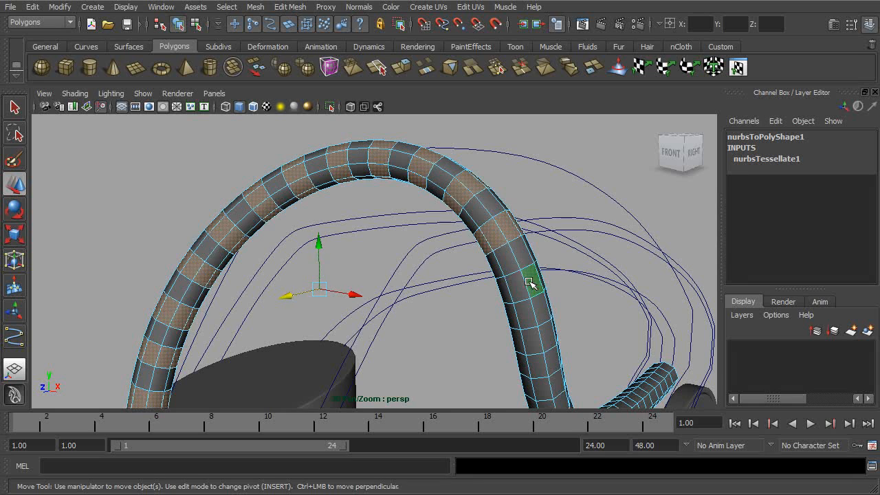
shift+click(507, 290)
mouse_move(507, 291)
alt+mouse_down()
mouse_move(556, 300)
mouse_move(536, 289)
mouse_move(507, 298)
alt+mouse_up()
shift+click(529, 291)
key(ctrl+z)
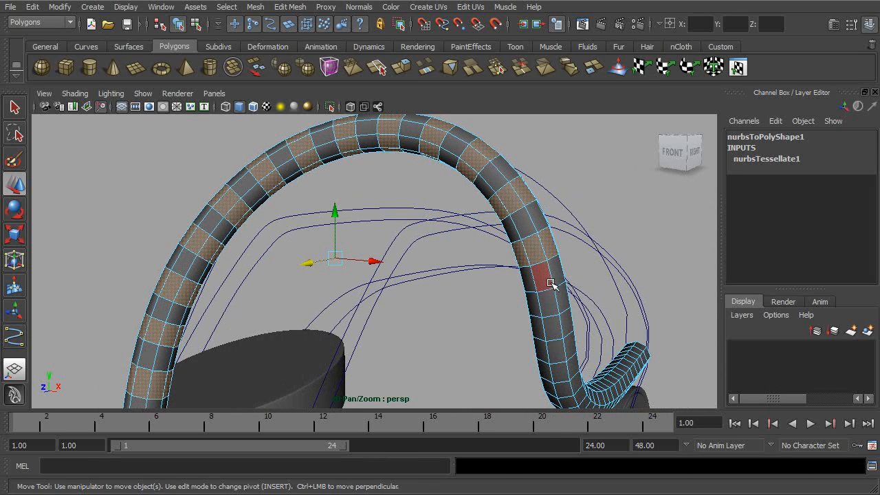
- Extend the alternating face-ring selection through the tube's lower bend to its free end
alt+drag(550, 305, 422, 254)
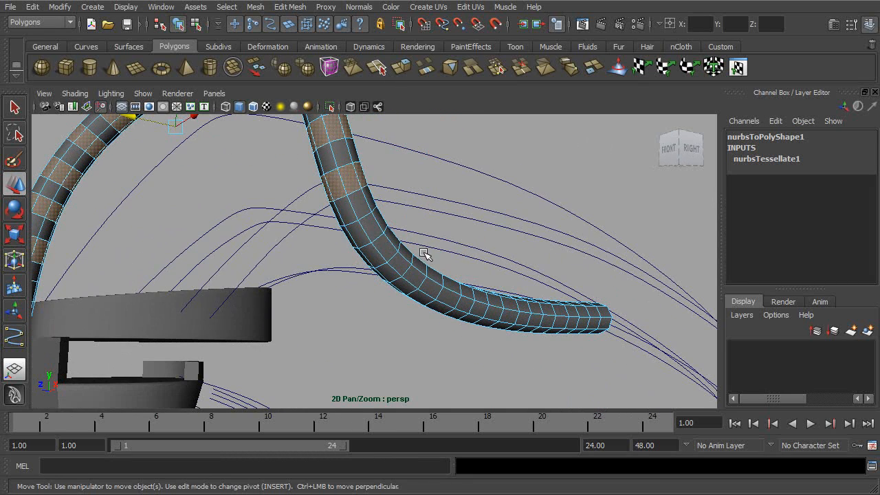
shift+click(372, 227)
shift+click(359, 235)
shift+click(401, 264)
shift+click(391, 271)
alt+drag(440, 283, 489, 290)
shift+click(365, 256)
shift+click(355, 266)
shift+click(367, 244)
shift+click(407, 276)
shift+click(401, 286)
shift+click(411, 263)
shift+click(387, 277)
shift+double_click(377, 288)
shift+click(441, 283)
shift+double_click(434, 295)
shift+double_click(491, 286)
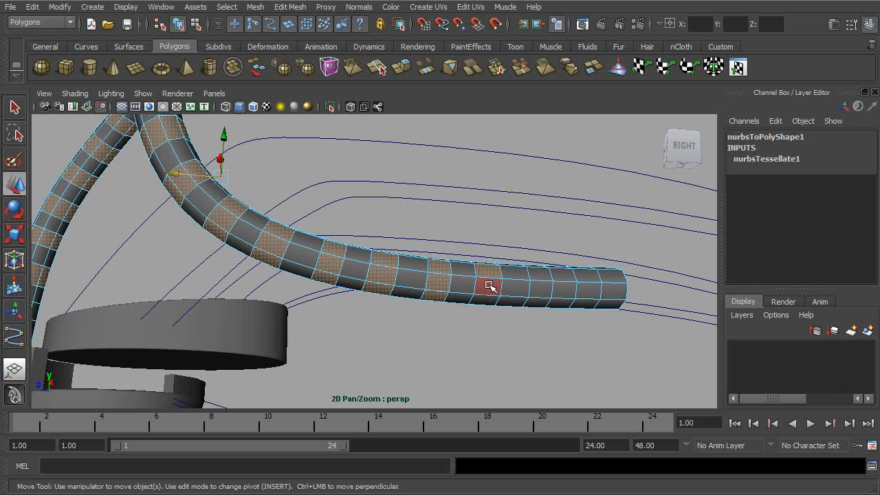
shift+double_click(543, 288)
shift+double_click(589, 277)
- Try inverting the face selection over the whole tube, and undo the inversion
alt+drag(654, 302, 323, 271)
alt+drag(409, 180, 420, 188)
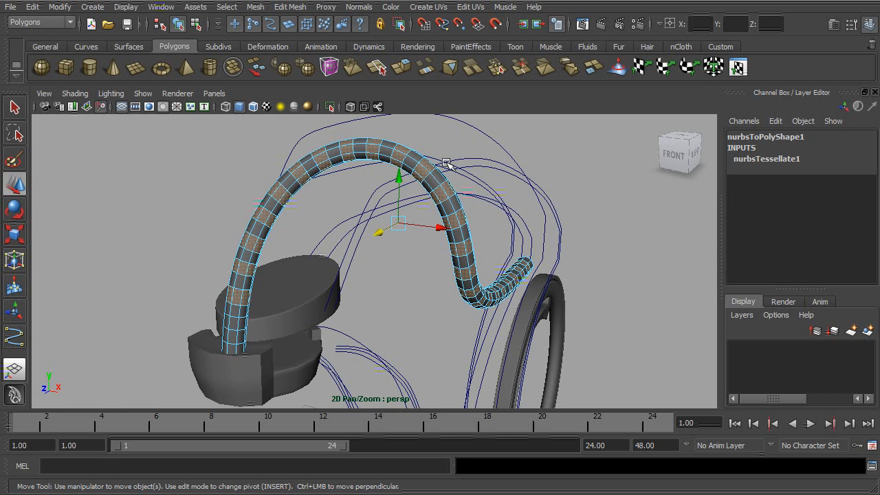
alt+right_drag(519, 212, 465, 213)
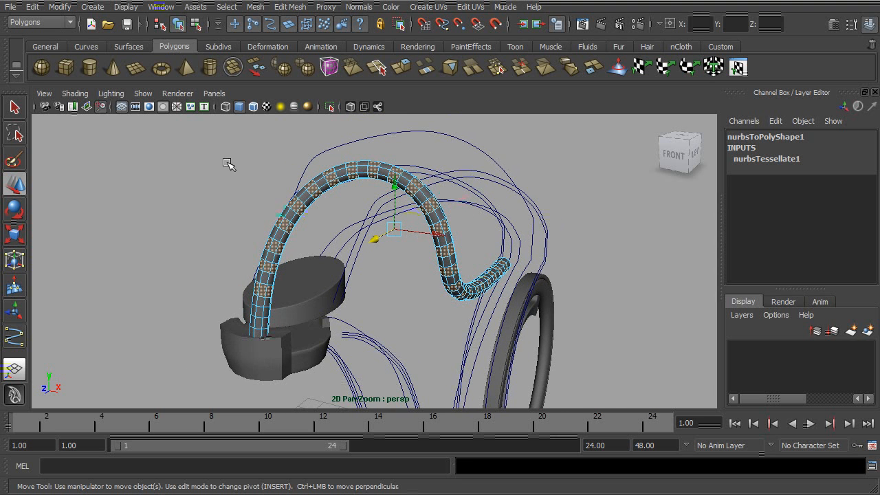
drag(184, 127, 605, 399)
key(ctrl+z)
drag(202, 127, 616, 404)
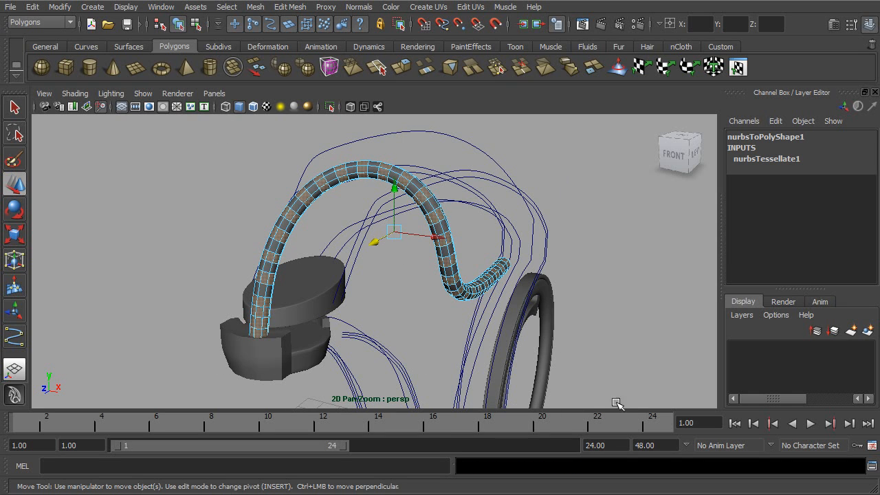
alt+drag(531, 325, 502, 324)
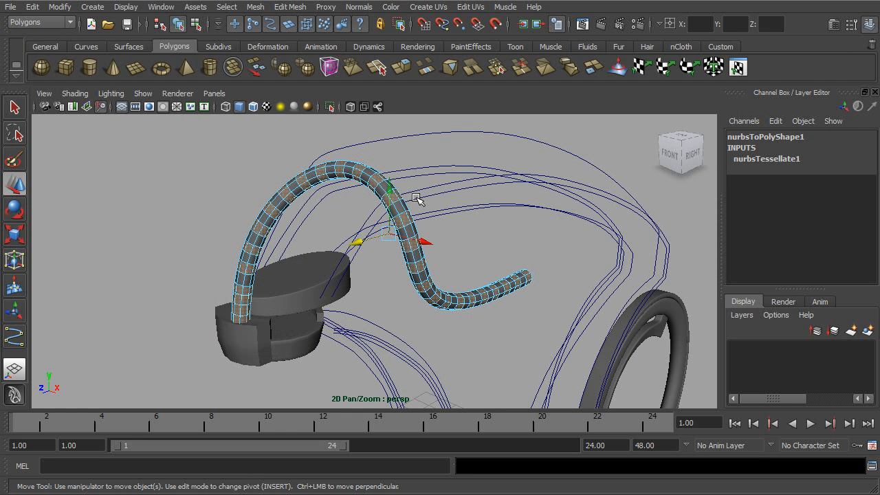
mouse_move(455, 216)
alt+mouse_down()
mouse_move(365, 240)
mouse_move(304, 236)
mouse_move(453, 230)
alt+mouse_up()
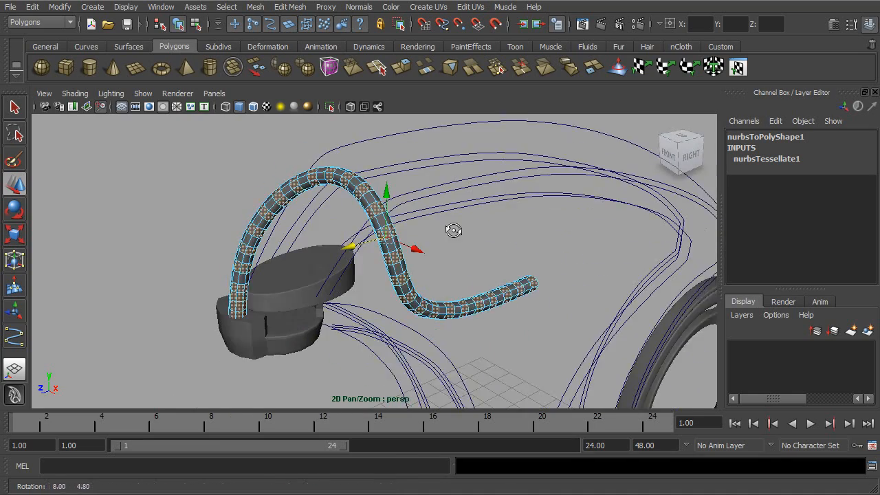
alt+right_drag(453, 230, 520, 238)
mouse_move(544, 259)
alt+mouse_down()
mouse_move(500, 258)
mouse_move(536, 253)
alt+mouse_up()
key(ctrl+z)
- Invert the face selection along the entire tube so the alternate set of rings is selected
alt+drag(493, 318, 465, 313)
alt+right_drag(465, 313, 605, 328)
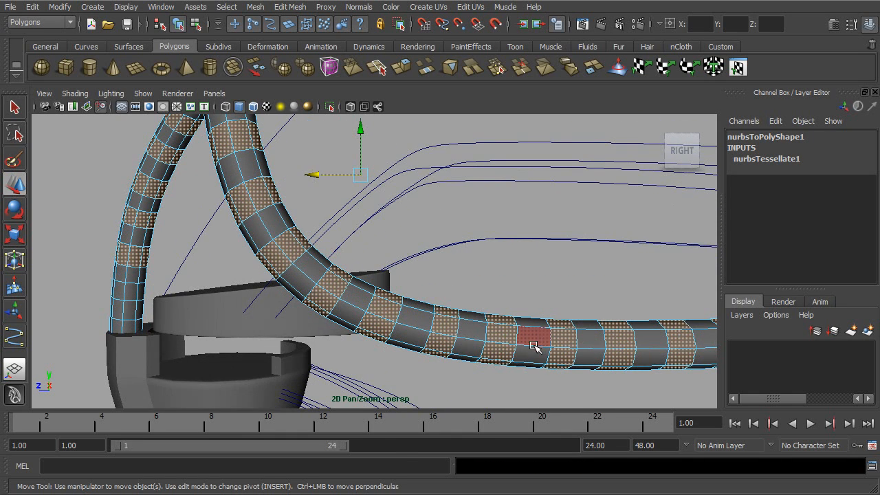
alt+right_drag(534, 337, 428, 269)
alt+drag(428, 269, 288, 229)
shift+drag(152, 119, 605, 381)
alt+drag(345, 257, 362, 255)
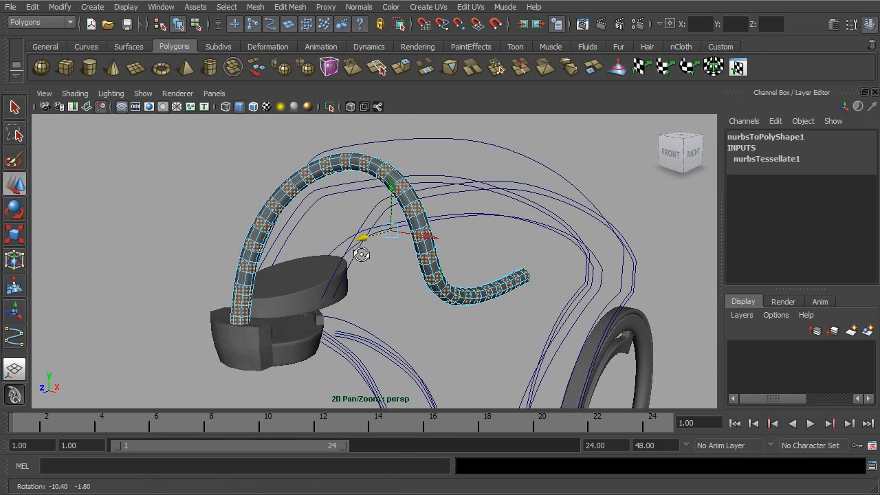
click(32, 7)
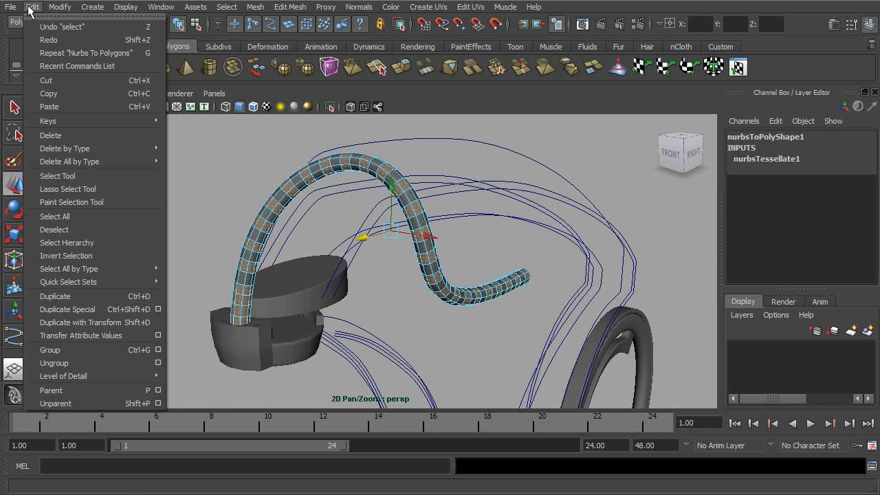
click(494, 236)
alt+drag(505, 224, 481, 260)
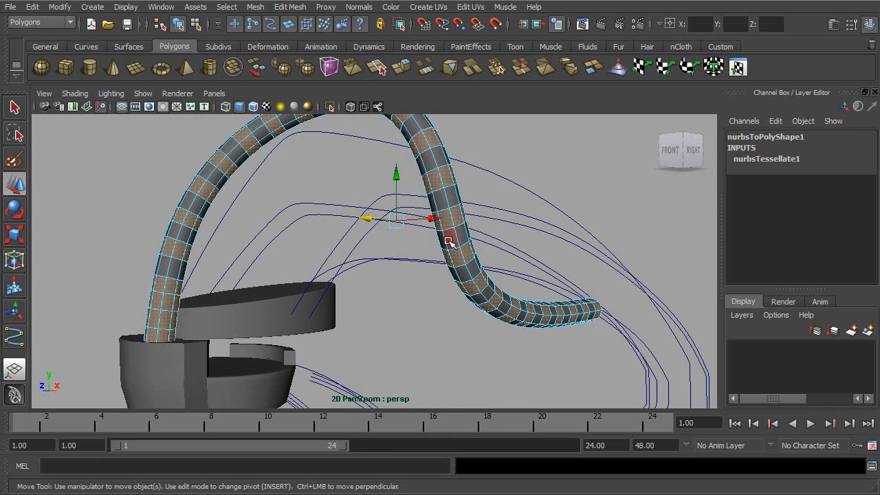
alt+middle_drag(480, 206, 424, 251)
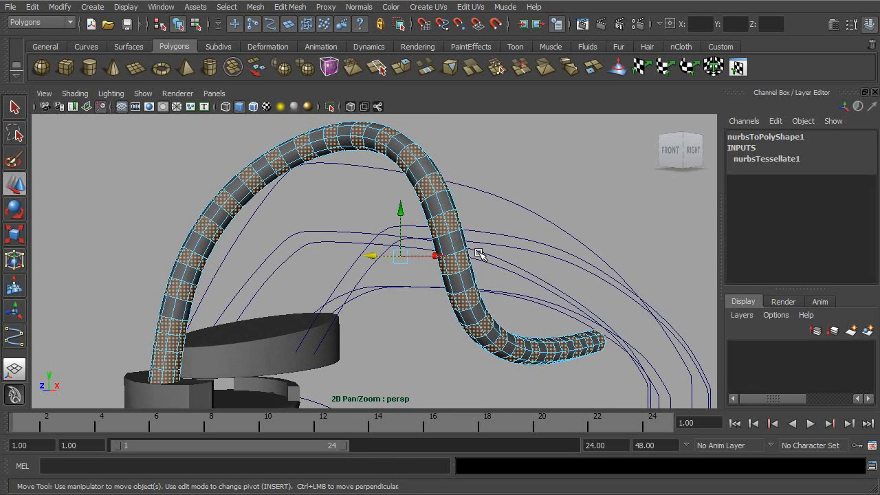
alt+drag(451, 215, 472, 277)
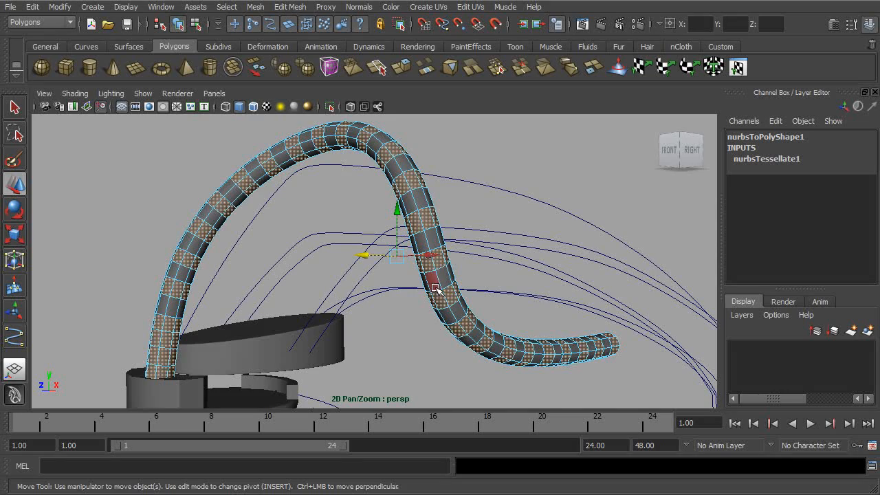
- Delete the selected face rings along the tube and return to object selection with the remaining rings selected
alt+drag(526, 299, 482, 274)
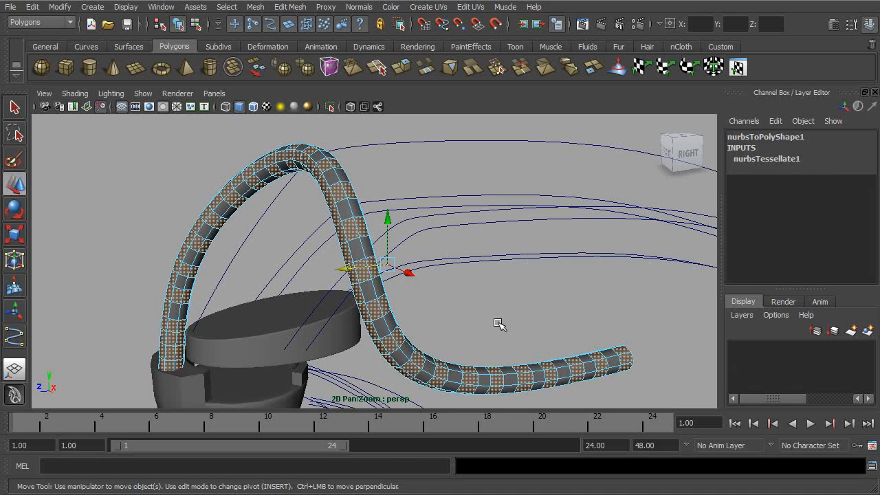
key(Delete)
alt+drag(497, 293, 421, 298)
click(196, 25)
click(178, 25)
alt+drag(349, 198, 363, 217)
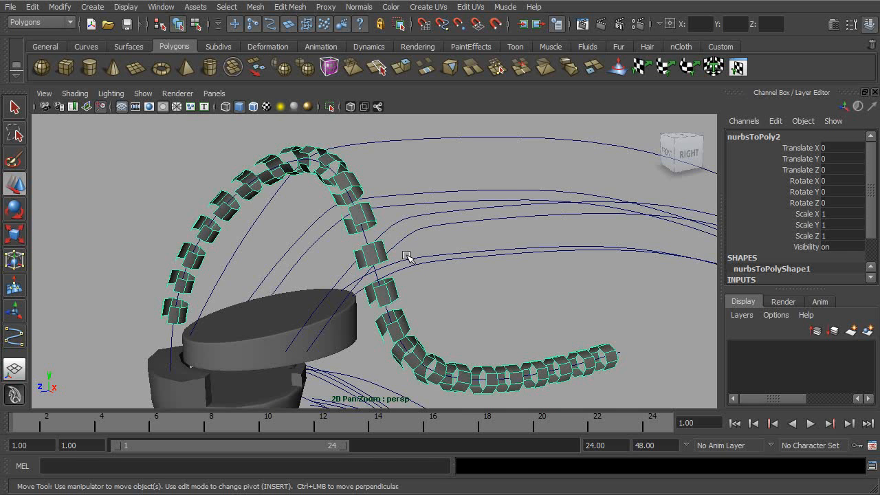
- Extrude the remaining face rings outward to give them thickness, and return to object mode
click(255, 7)
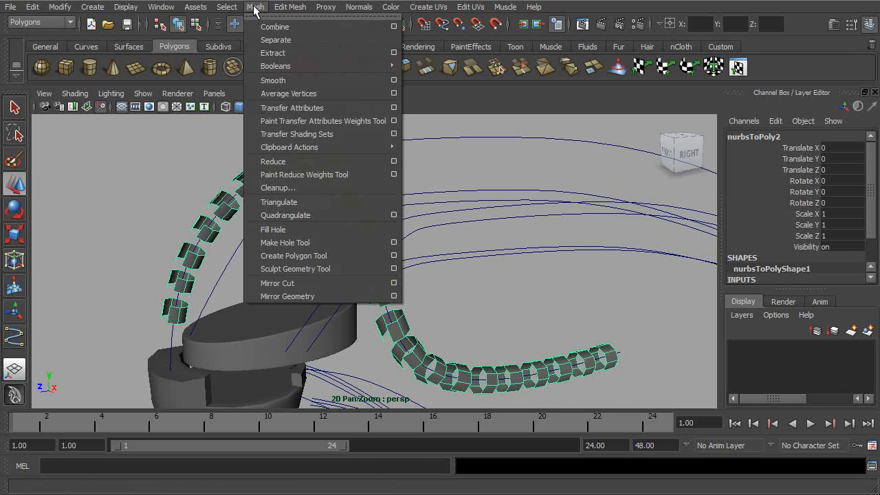
mouse_move(290, 7)
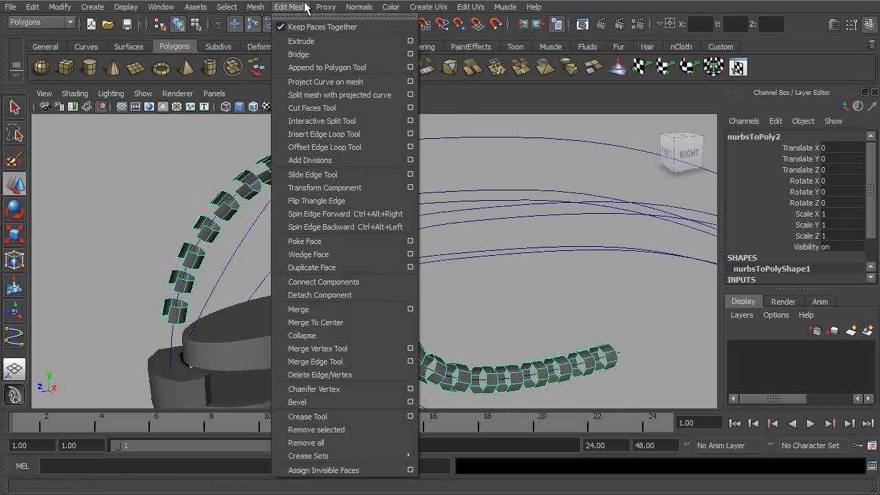
click(301, 42)
alt+middle_drag(595, 322, 440, 258)
alt+drag(436, 263, 323, 257)
alt+right_drag(326, 259, 408, 234)
alt+drag(421, 252, 399, 293)
alt+right_drag(399, 293, 417, 296)
alt+drag(416, 296, 385, 301)
alt+right_drag(384, 299, 365, 272)
alt+drag(365, 273, 442, 279)
alt+right_drag(442, 280, 324, 246)
alt+drag(324, 247, 414, 271)
drag(534, 310, 537, 307)
alt+drag(491, 276, 502, 293)
click(179, 24)
- Show the bike's hidden surfaces in the viewport again, including the tube inside the rings
alt+drag(411, 214, 406, 204)
alt+right_drag(405, 203, 323, 203)
click(145, 96)
click(172, 168)
alt+drag(206, 180, 286, 201)
click(216, 226)
alt+drag(216, 226, 355, 157)
- Turn on smooth mesh preview for the extruded rings and deselect them
click(335, 151)
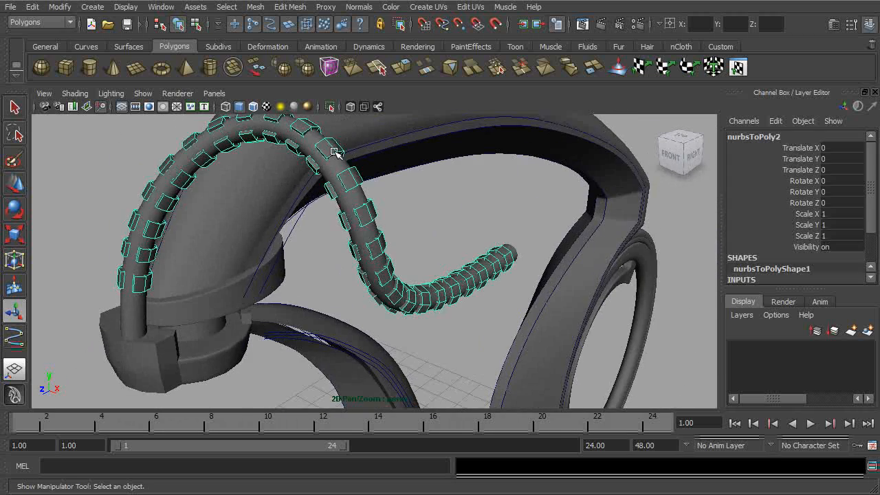
alt+drag(448, 209, 440, 261)
key(3)
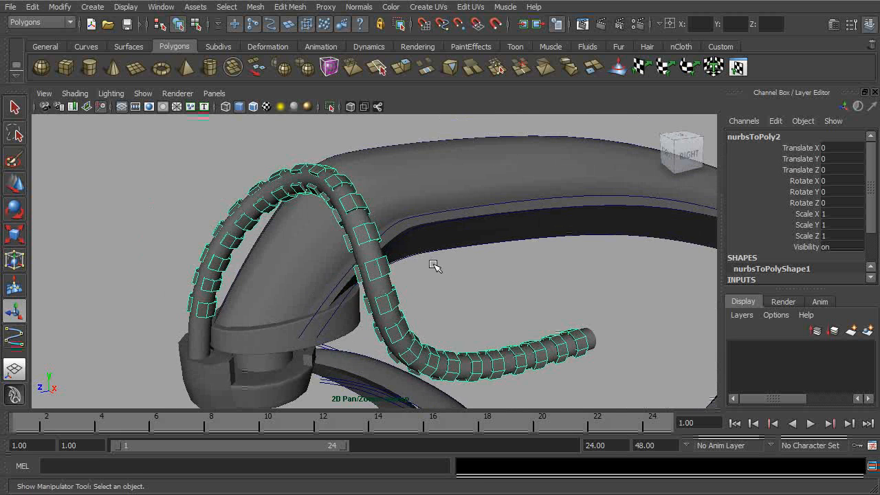
click(224, 153)
alt+drag(413, 227, 378, 275)
click(379, 275)
click(484, 292)
alt+right_drag(477, 293, 362, 262)
- Create a polygon cylinder and move it near the tube's free end, at about X 2.743, Y 14.198, Z 3.031
click(92, 7)
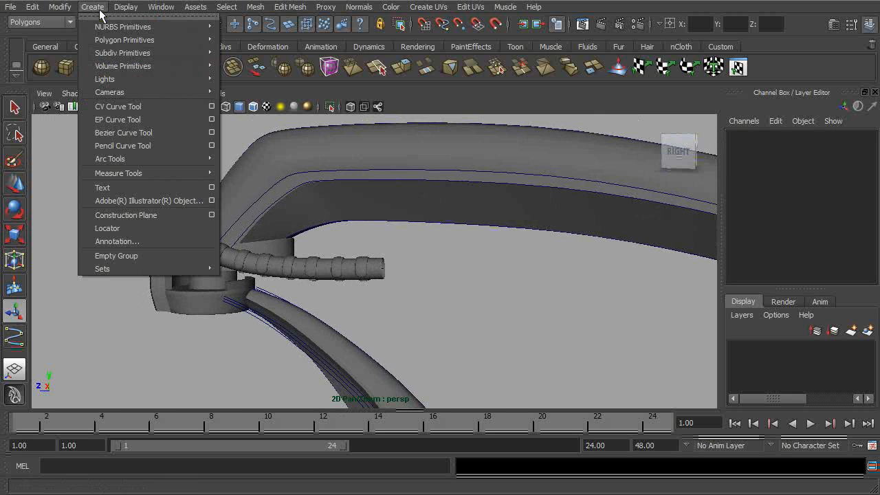
mouse_move(111, 40)
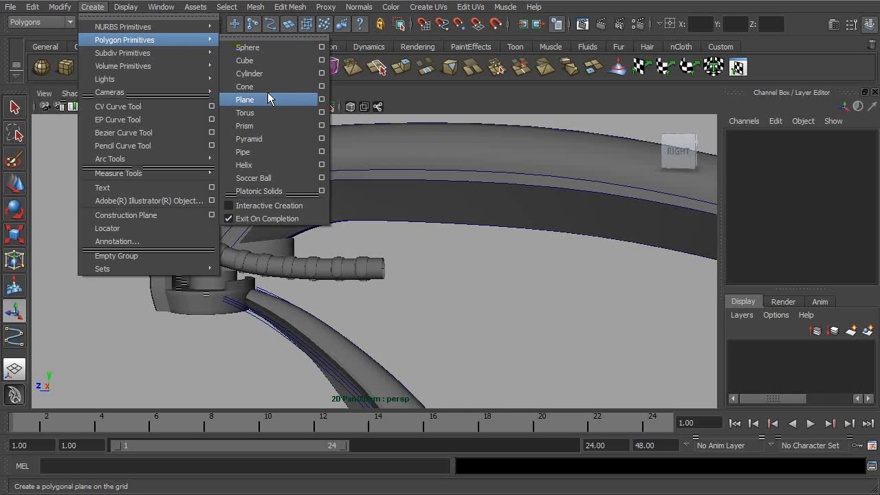
click(267, 70)
scroll(525, 271, down, 5)
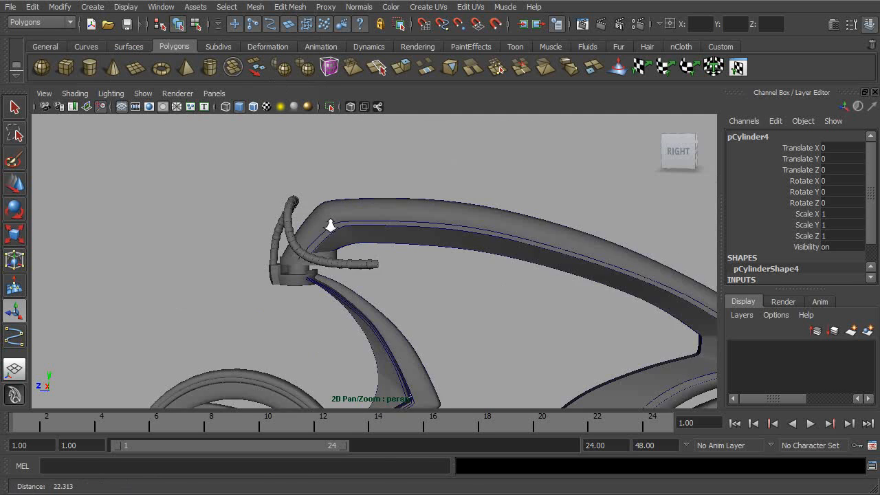
key(w)
drag(443, 400, 439, 127)
drag(403, 167, 311, 174)
drag(359, 135, 396, 207)
drag(349, 178, 334, 195)
- Rotate the cylinder to lie along the tube's end, with Rotate X 90 and Rotate Z 0
key(e)
drag(397, 175, 436, 219)
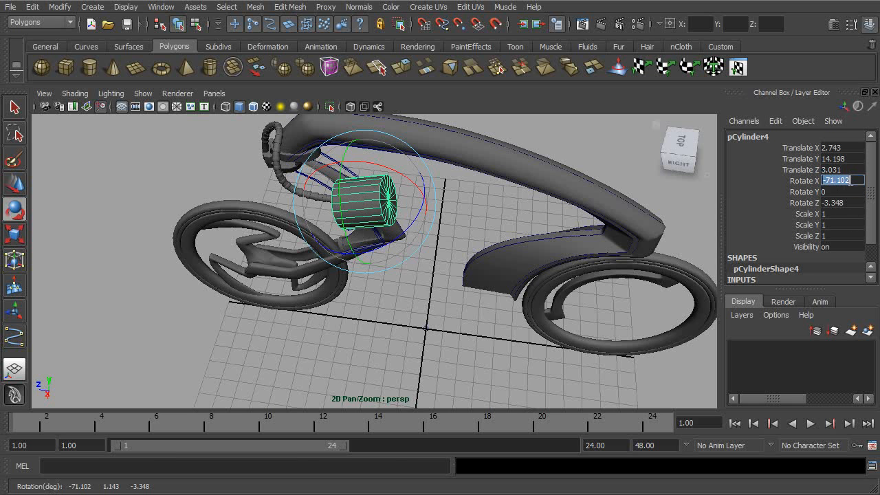
click(851, 180)
text(90)
key(Return)
click(846, 204)
text(0)
key(Return)
alt+drag(425, 274, 409, 200)
alt+middle_drag(409, 199, 476, 277)
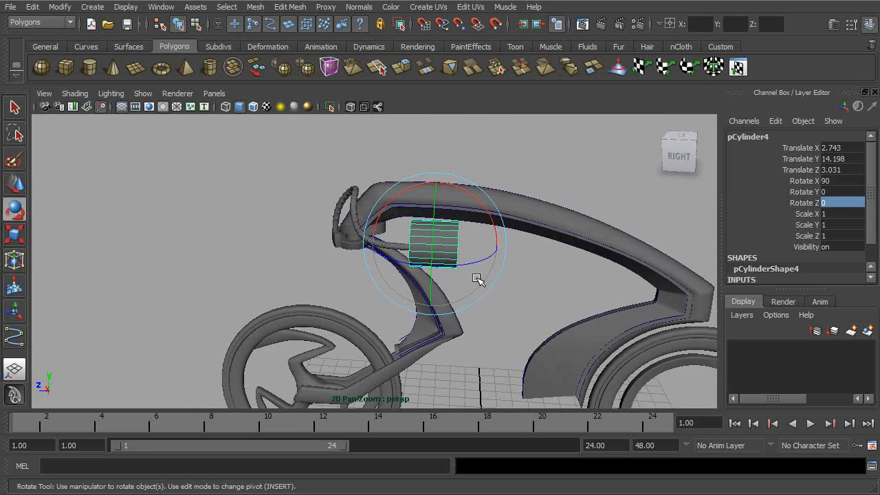
- Scale the cylinder uniformly to about 0.427 and centre it on the tube's free end, at about X 2.611
alt+right_drag(476, 277, 539, 245)
key(r)
drag(480, 237, 437, 244)
key(w)
drag(479, 203, 482, 212)
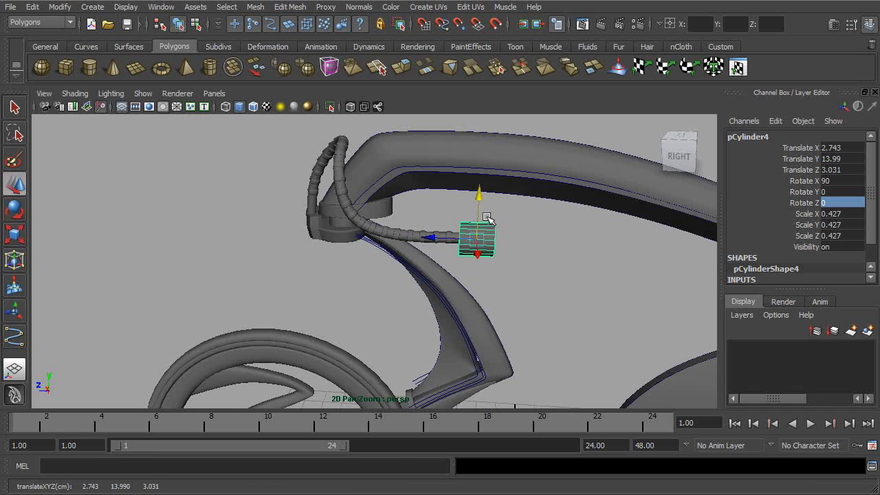
alt+middle_drag(486, 217, 403, 236)
alt+right_drag(403, 236, 456, 252)
alt+drag(456, 251, 486, 278)
drag(422, 270, 380, 253)
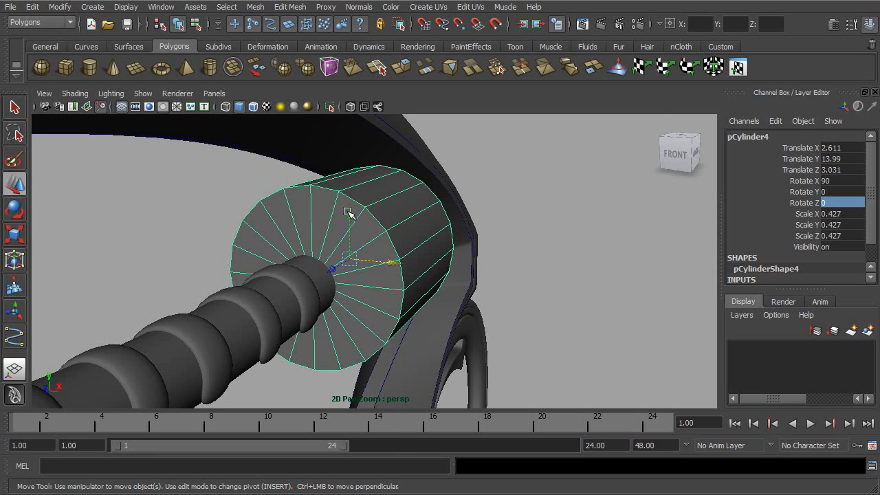
drag(345, 215, 346, 210)
- Set the cylinder's Subdivisions Axis to 8
scroll(872, 237, down, 2)
click(798, 229)
scroll(814, 239, down, 2)
click(801, 224)
middle_drag(671, 227, 576, 243)
alt+drag(556, 256, 535, 281)
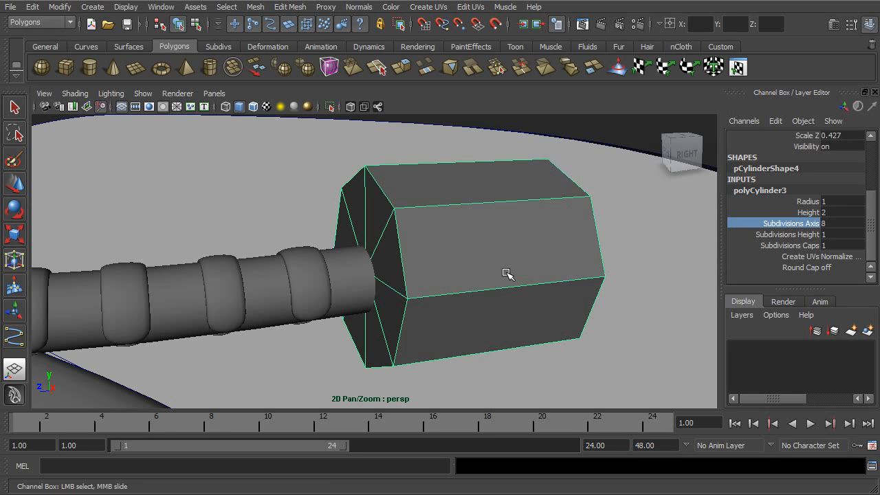
- Shrink and flatten the cylinder into a thin cap with Scale Z about 0.16, and move it onto the tube's end
mouse_move(481, 253)
alt+mouse_down()
mouse_move(565, 238)
mouse_move(487, 259)
alt+mouse_up()
alt+middle_drag(488, 259, 481, 257)
mouse_move(504, 257)
alt+mouse_down()
mouse_move(403, 273)
mouse_move(401, 255)
mouse_move(517, 255)
mouse_move(503, 275)
mouse_move(534, 264)
mouse_move(491, 256)
mouse_move(499, 268)
mouse_move(535, 264)
mouse_move(465, 269)
mouse_move(508, 255)
alt+mouse_up()
key(r)
drag(396, 282, 369, 299)
key(w)
drag(411, 277, 364, 274)
mouse_move(308, 282)
alt+mouse_down()
mouse_move(305, 304)
mouse_move(373, 295)
mouse_move(375, 218)
mouse_move(511, 275)
mouse_move(433, 279)
mouse_move(427, 264)
mouse_move(383, 232)
mouse_move(369, 275)
mouse_move(321, 277)
alt+mouse_up()
key(r)
key(w)
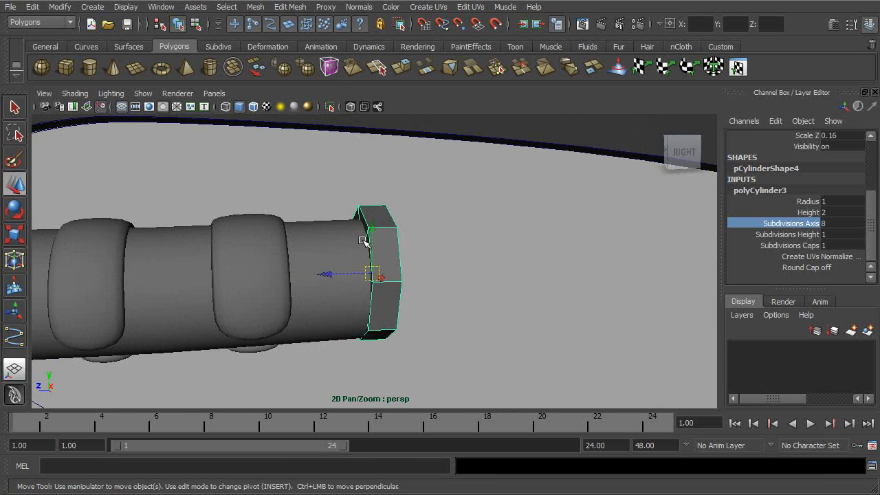
- Nudge the cap into line with the end of the tube
alt+drag(410, 242, 605, 275)
key(e)
key(w)
drag(405, 290, 399, 287)
alt+drag(539, 344, 367, 266)
- Set the cap's Subdivisions Caps to 3
right_click(402, 273)
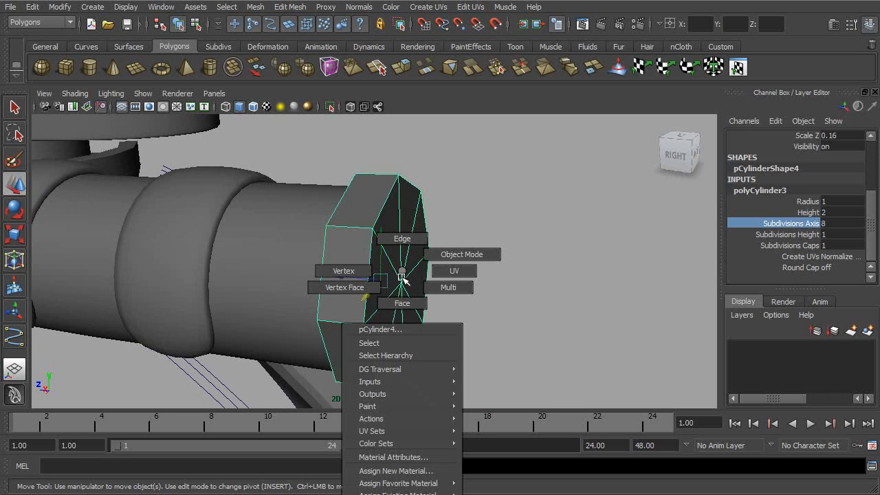
right_drag(402, 283, 481, 278)
right_drag(398, 271, 402, 272)
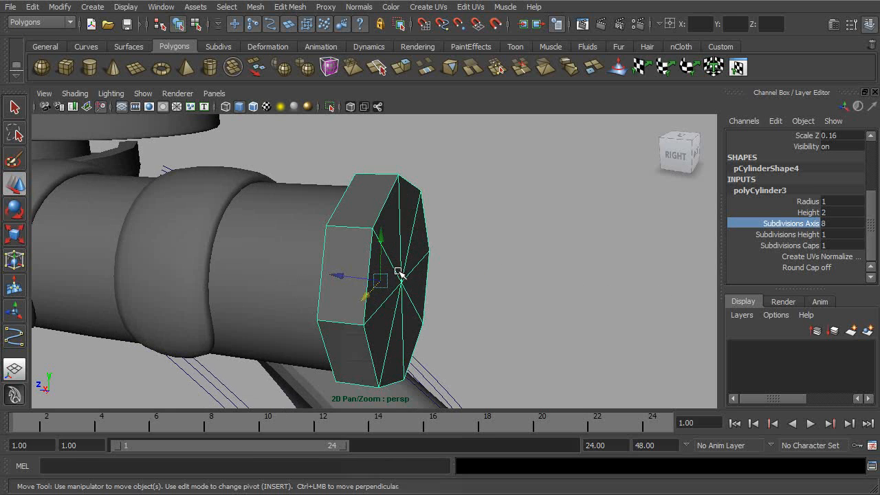
click(792, 246)
middle_drag(634, 265, 638, 266)
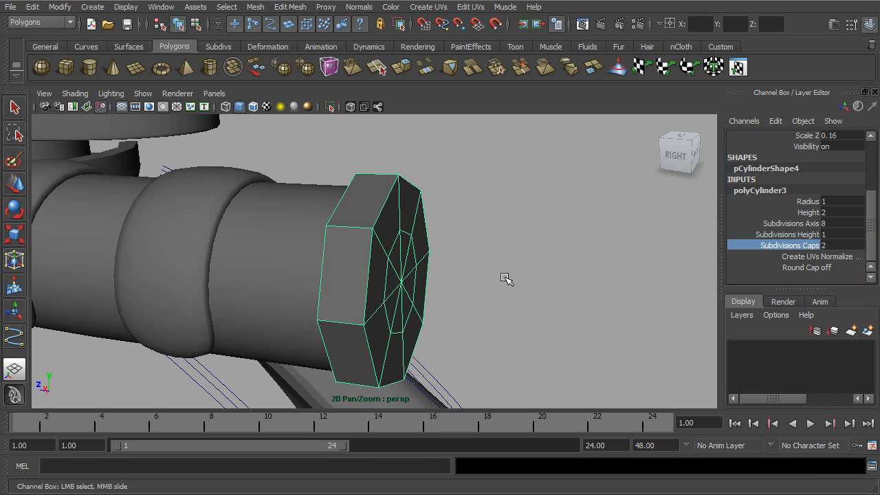
alt+drag(541, 289, 546, 279)
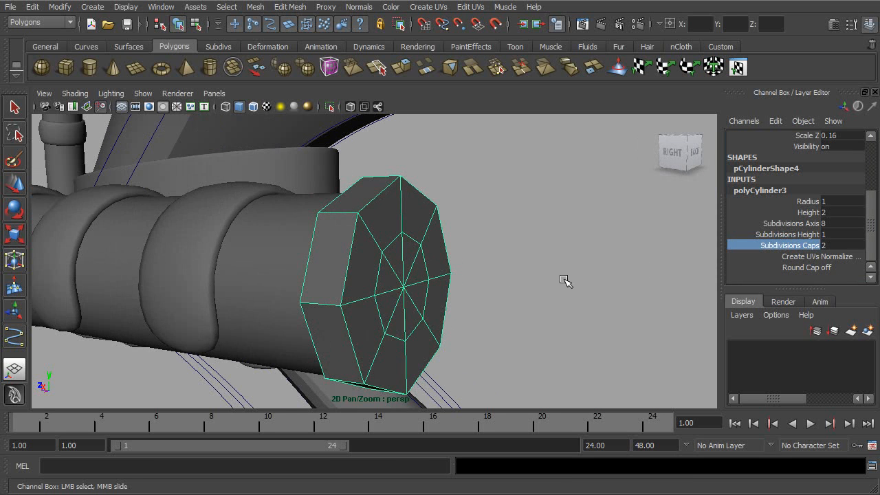
middle_drag(578, 270, 585, 267)
alt+drag(588, 273, 440, 282)
- Select the innermost ring of triangular faces on the cap's outer end
right_drag(404, 269, 407, 290)
key(w)
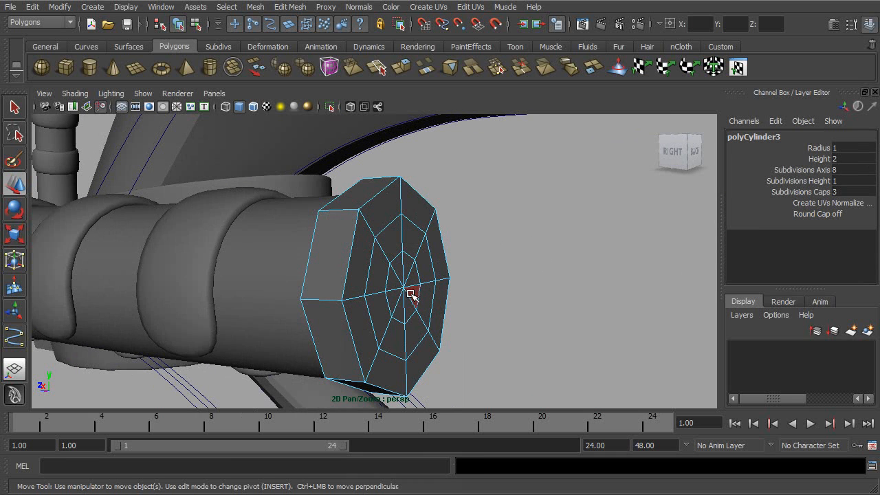
click(400, 309)
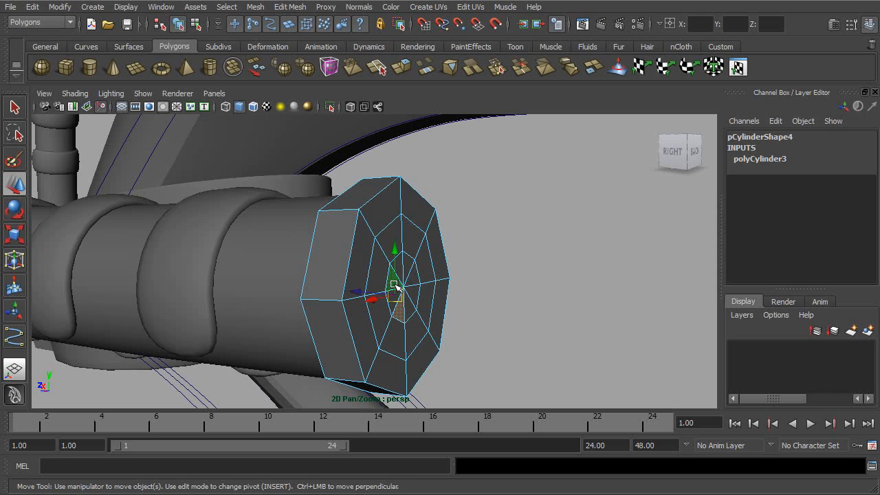
click(419, 280)
alt+drag(477, 283, 413, 277)
shift+click(389, 281)
shift+click(389, 295)
shift+click(401, 310)
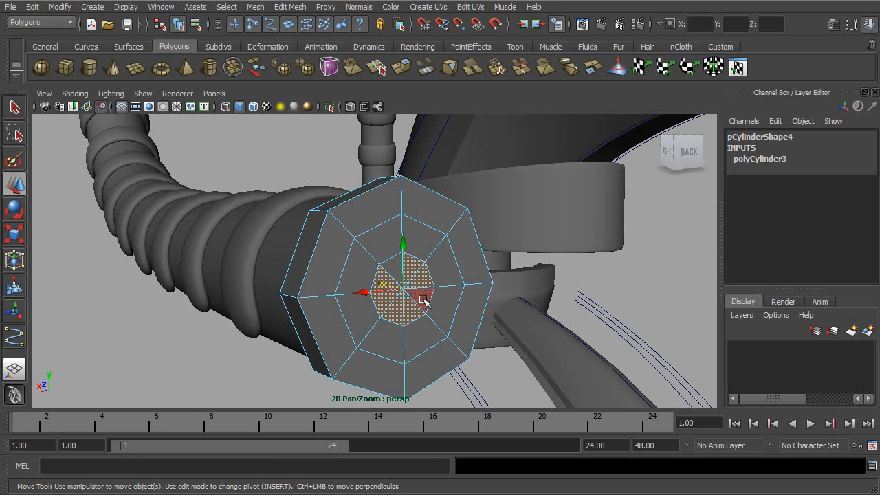
alt+drag(392, 266, 466, 269)
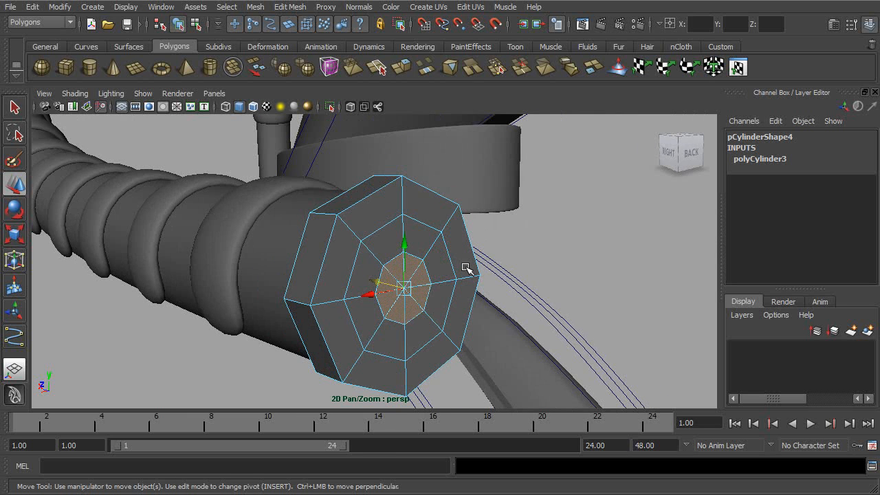
- Grow the face selection by one ring and pull those faces outward to dome the cap's end
key(shift+period)
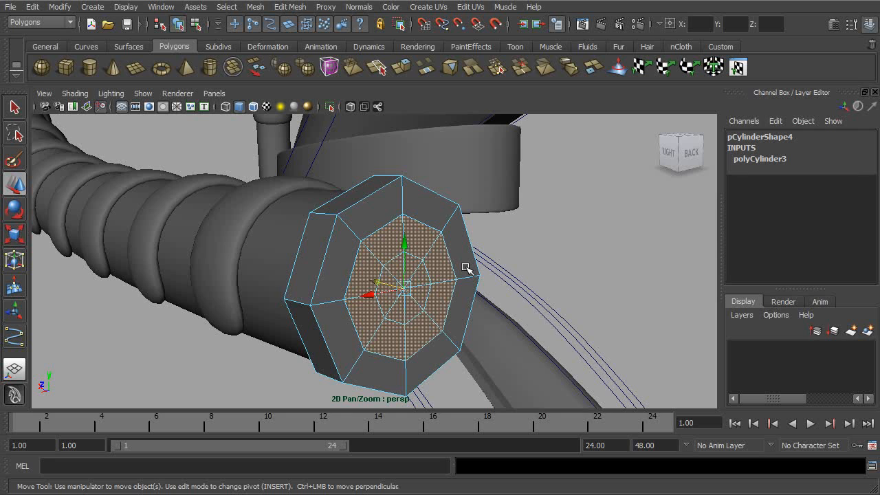
alt+drag(397, 278, 452, 271)
drag(400, 252, 486, 264)
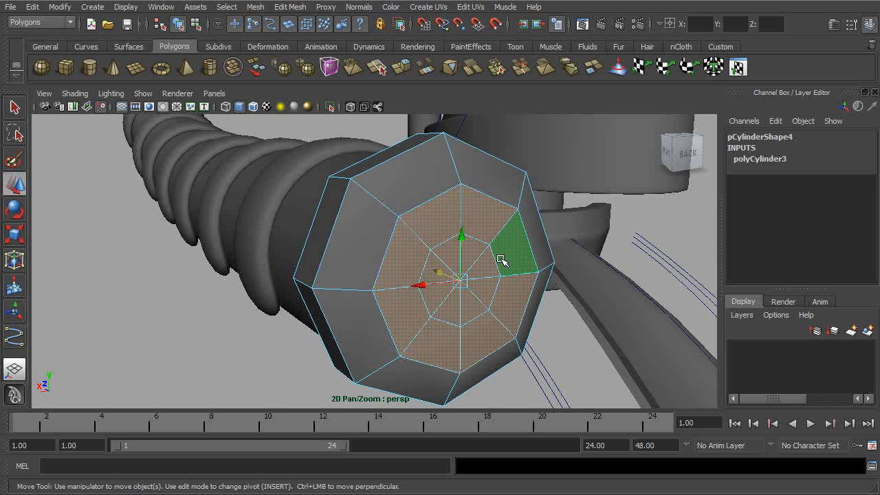
- Shrink the selection to the innermost faces and scale them up to nearly fill the surrounding ring
key(ctrl+less)
alt+drag(501, 260, 497, 279)
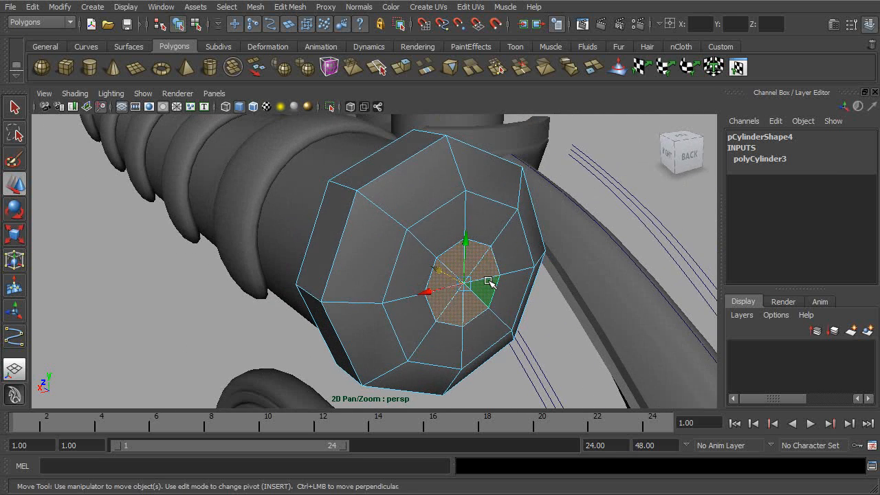
key(r)
mouse_move(496, 279)
middle_down()
mouse_move(519, 281)
mouse_move(509, 278)
middle_up()
alt+drag(509, 277, 484, 266)
mouse_move(362, 169)
alt+mouse_down()
mouse_move(464, 217)
mouse_move(452, 204)
mouse_move(369, 171)
alt+mouse_up()
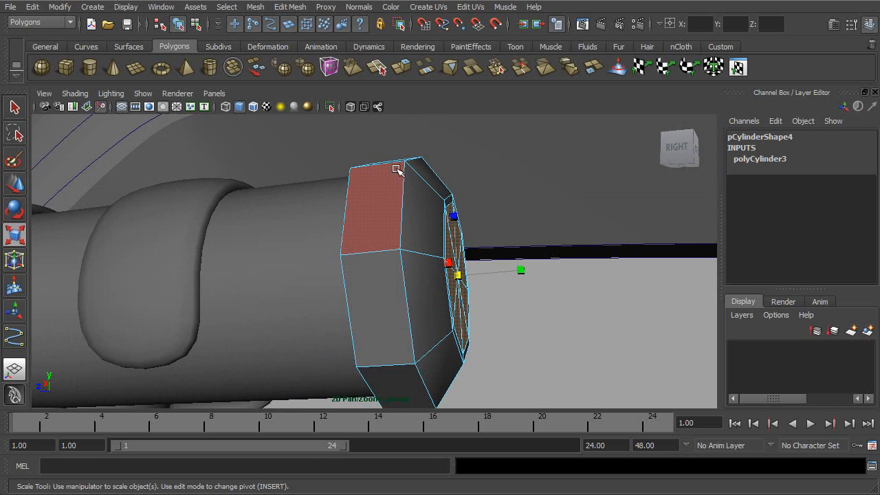
alt+drag(432, 184, 384, 211)
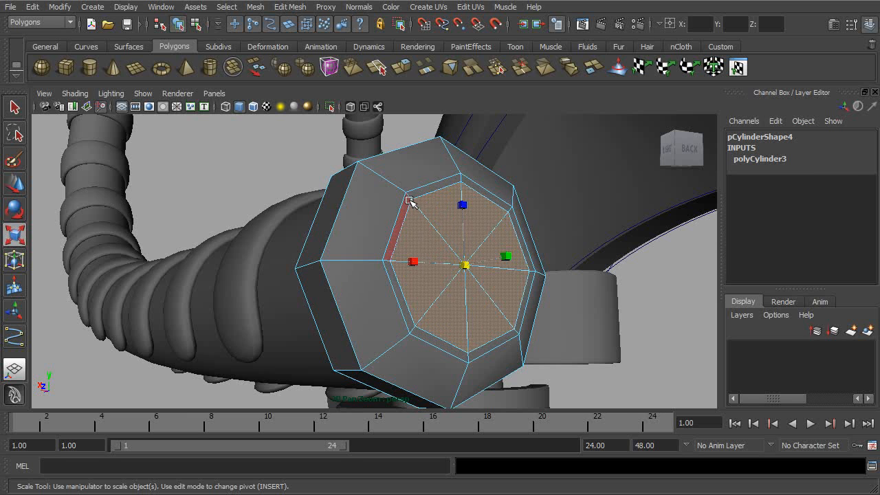
drag(470, 266, 487, 261)
- Extrude the cap's central faces and scale them inward, then repeat with a narrower inset to form concentric rings
alt+right_drag(487, 261, 510, 275)
alt+drag(510, 275, 541, 291)
alt+right_drag(542, 292, 436, 278)
alt+drag(436, 278, 431, 303)
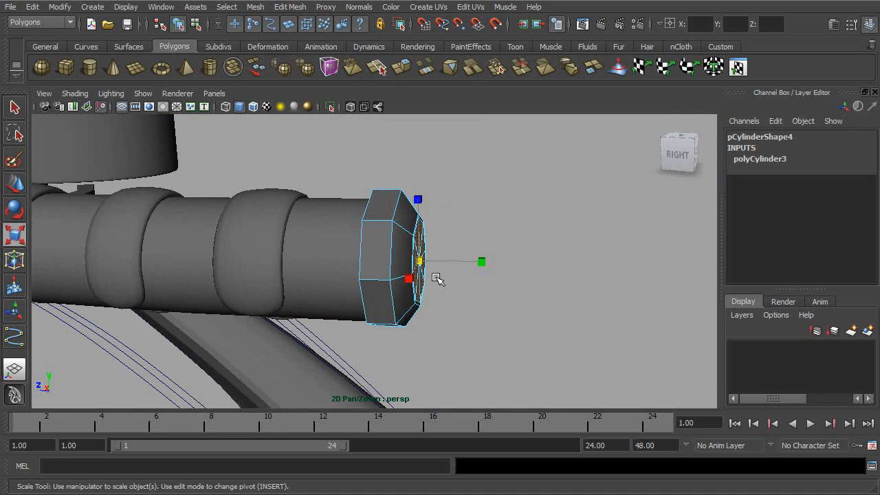
alt+right_drag(436, 278, 639, 324)
alt+drag(639, 324, 467, 248)
alt+drag(421, 183, 294, 171)
key(f)
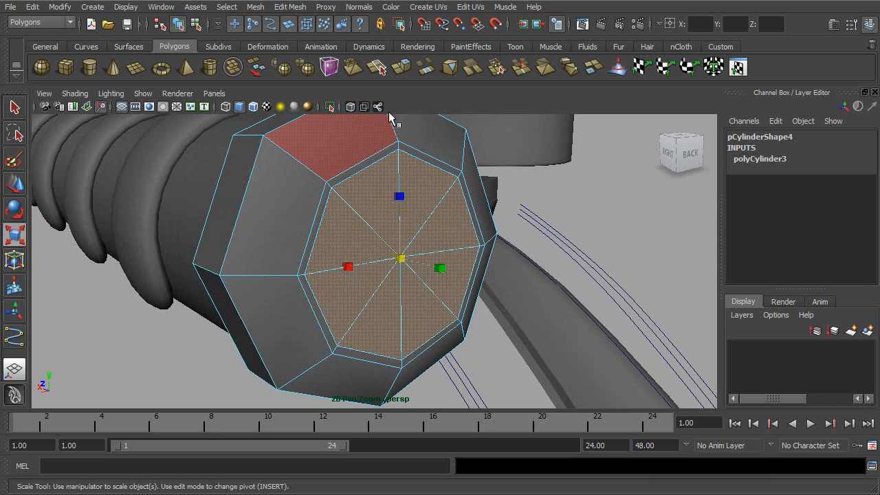
click(402, 68)
middle_drag(406, 214, 359, 217)
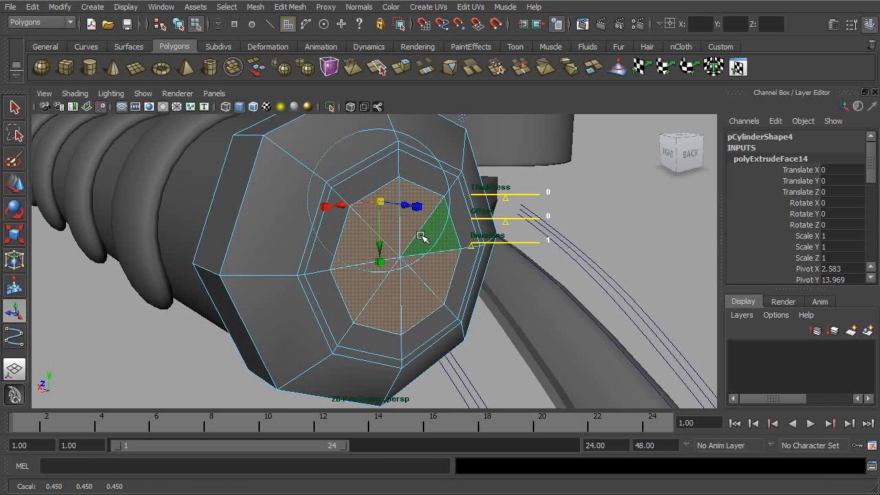
key(g)
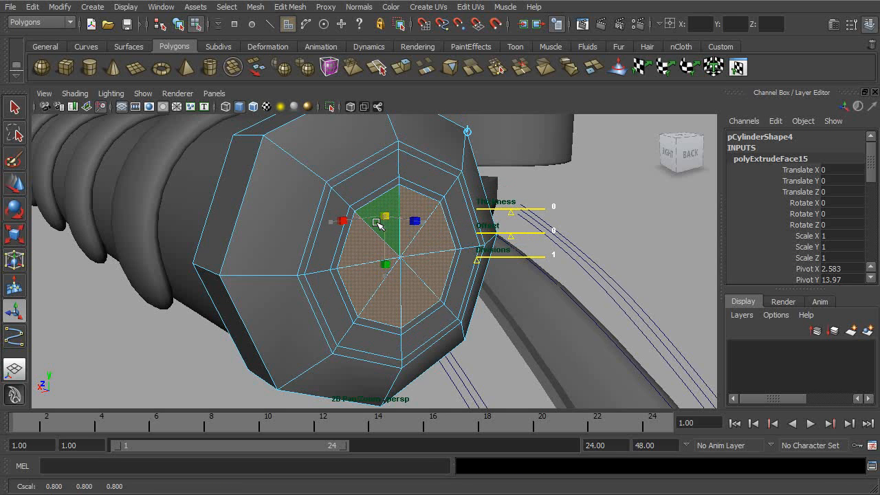
- Extrude the cap's central faces twice more to recess them into the cap, and clear the selection
key(g)
drag(413, 221, 489, 337)
key(g)
click(421, 226)
click(536, 347)
- Delete the diagonal spoke edges inside the cap's recessed centre
right_drag(408, 271, 409, 250)
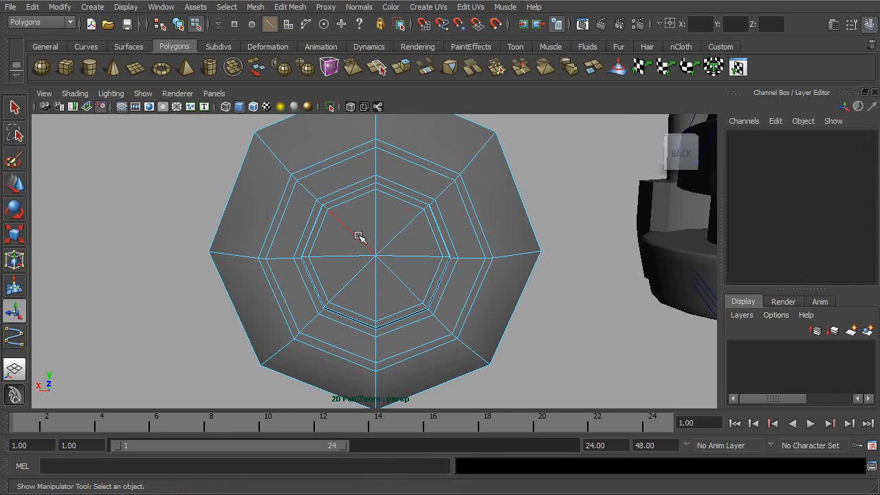
click(359, 236)
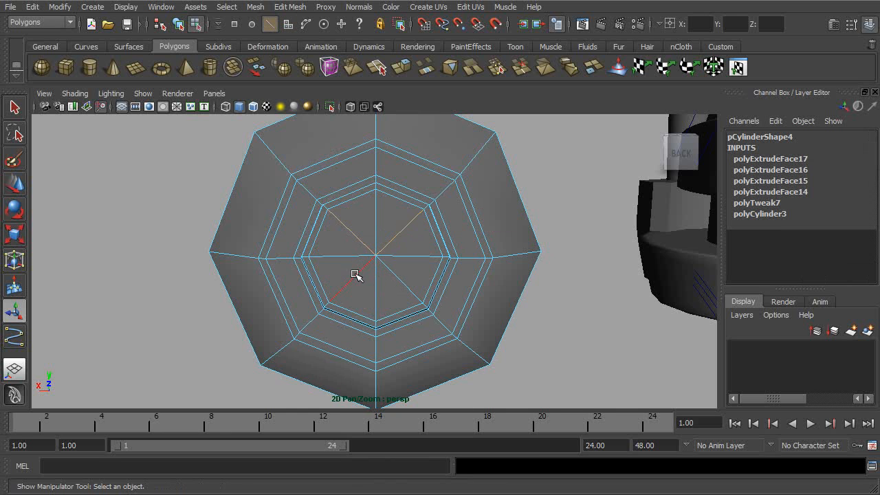
alt+drag(447, 278, 383, 181)
key(Delete)
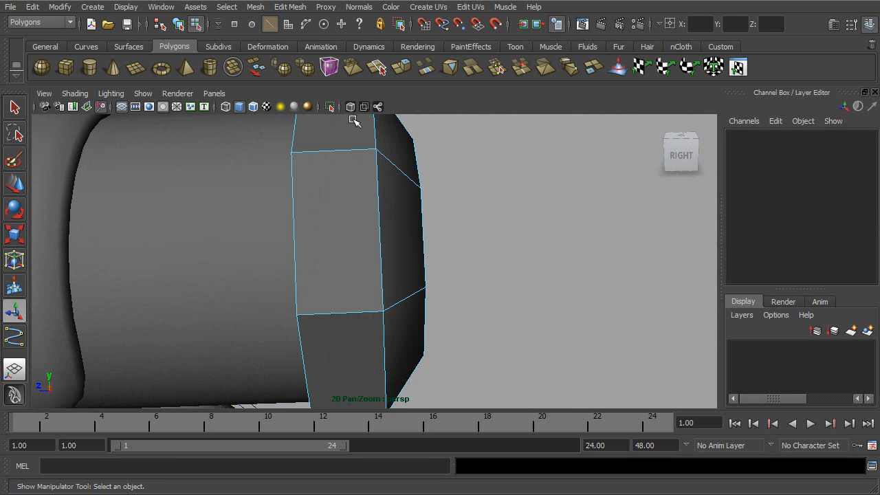
- Insert two edge loops around the cap's outer band, one close to the tube-side edge and one near the middle
click(178, 24)
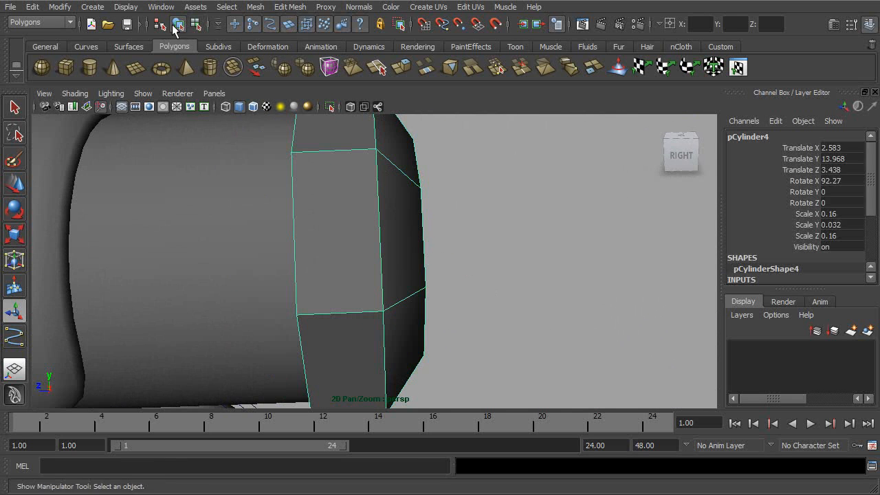
click(290, 6)
click(323, 133)
alt+drag(467, 192, 357, 214)
alt+drag(357, 213, 423, 227)
alt+right_drag(423, 228, 475, 242)
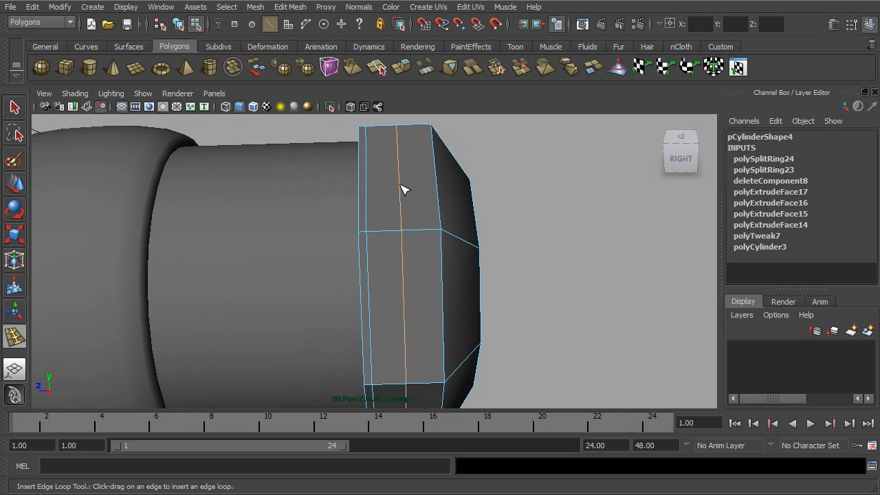
alt+drag(404, 195, 401, 199)
alt+right_drag(401, 199, 438, 216)
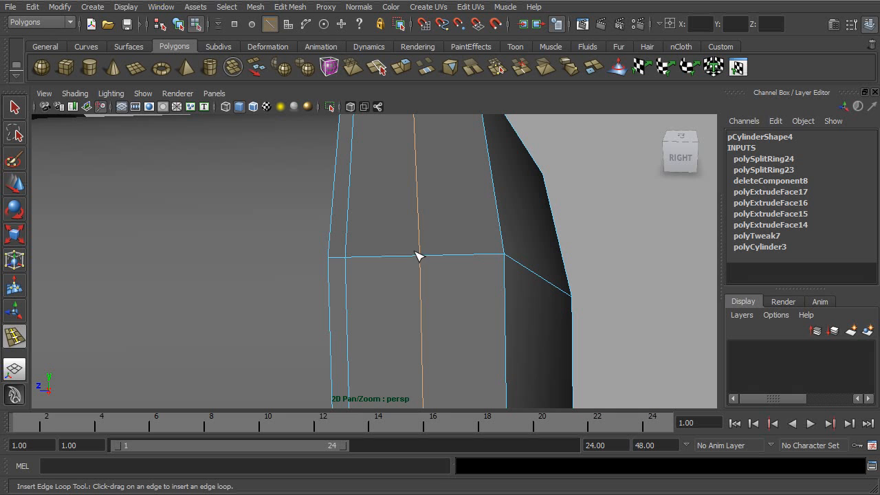
- Offset the cap's middle edge loop with a closely spaced loop on each side of it
click(15, 107)
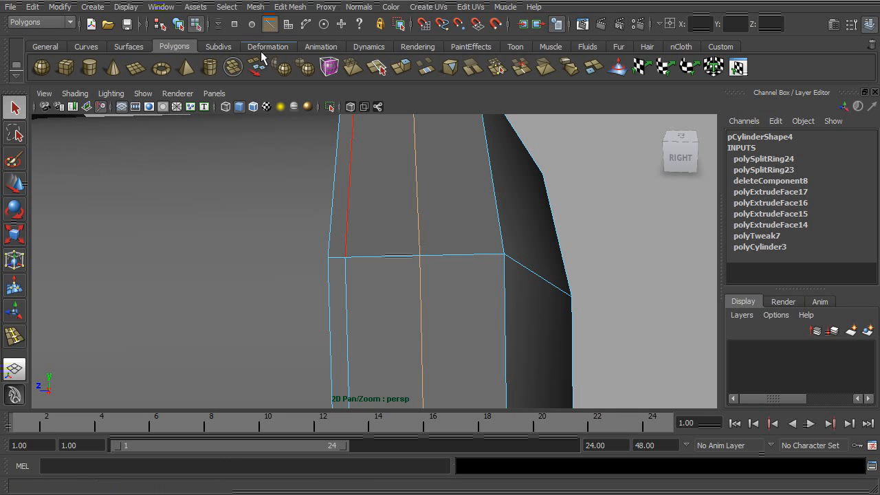
click(177, 26)
mouse_move(433, 200)
alt+mouse_down()
mouse_move(444, 191)
mouse_move(421, 210)
alt+mouse_up()
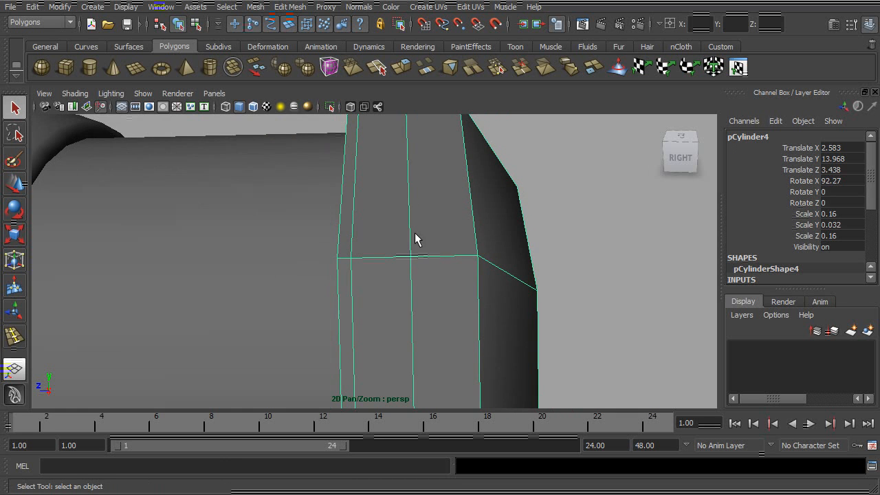
right_drag(438, 222, 428, 194)
click(409, 208)
scroll(486, 237, down, 3)
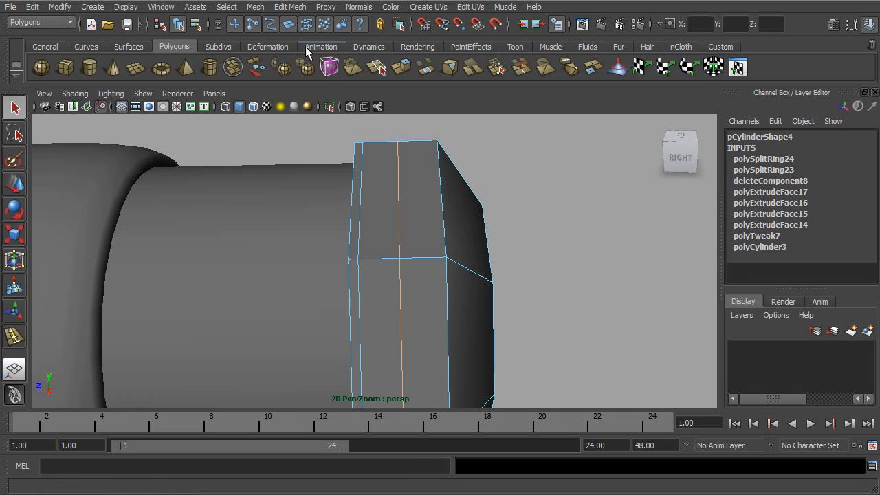
click(290, 6)
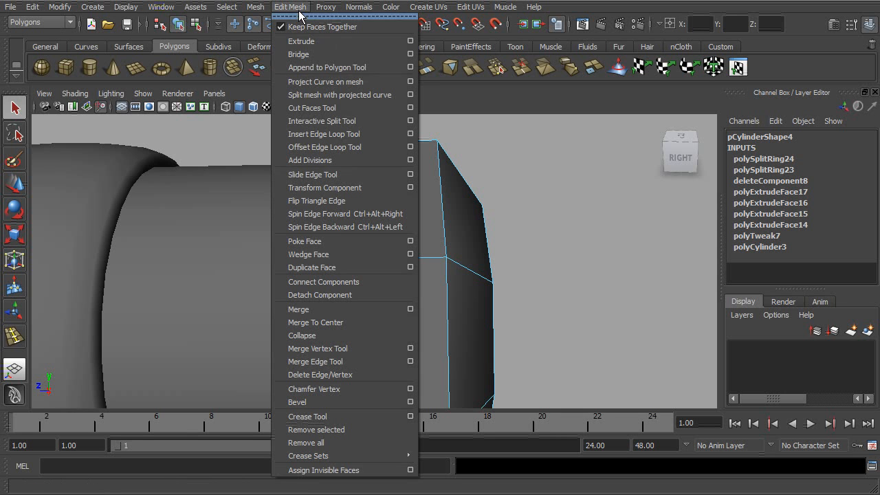
click(338, 148)
scroll(430, 184, up, 3)
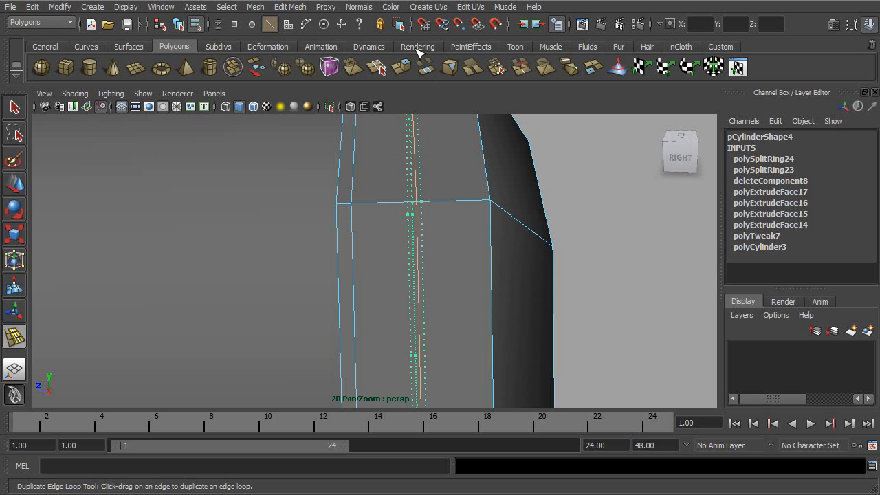
drag(418, 52, 418, 52)
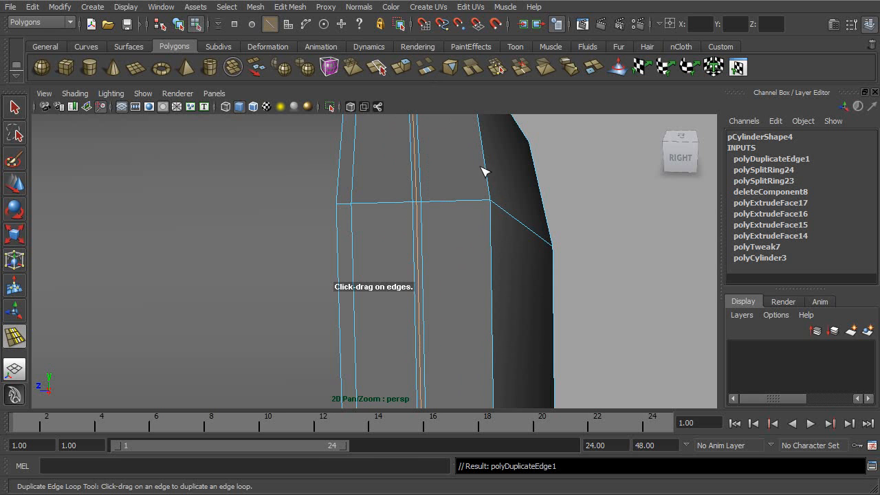
alt+drag(468, 172, 461, 196)
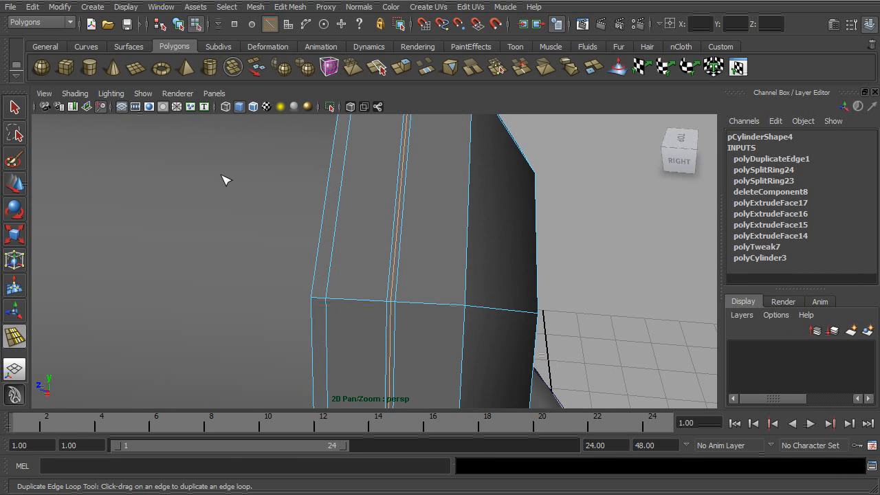
- Scale the cap's middle edge loop slightly inward to form a thin groove, and return to object selection with nothing selected
click(14, 108)
alt+right_drag(355, 309, 424, 294)
key(r)
click(413, 315)
drag(411, 315, 436, 308)
alt+right_drag(435, 309, 309, 138)
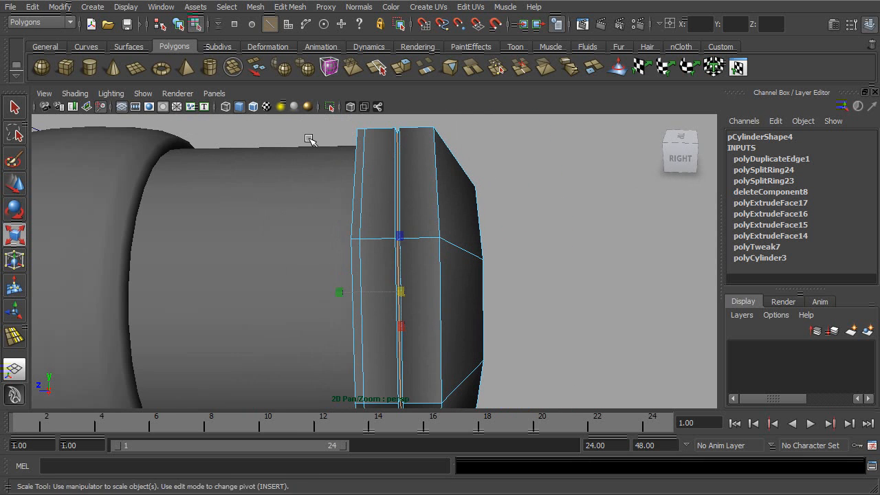
click(179, 26)
alt+right_drag(510, 235, 489, 241)
alt+drag(480, 249, 457, 270)
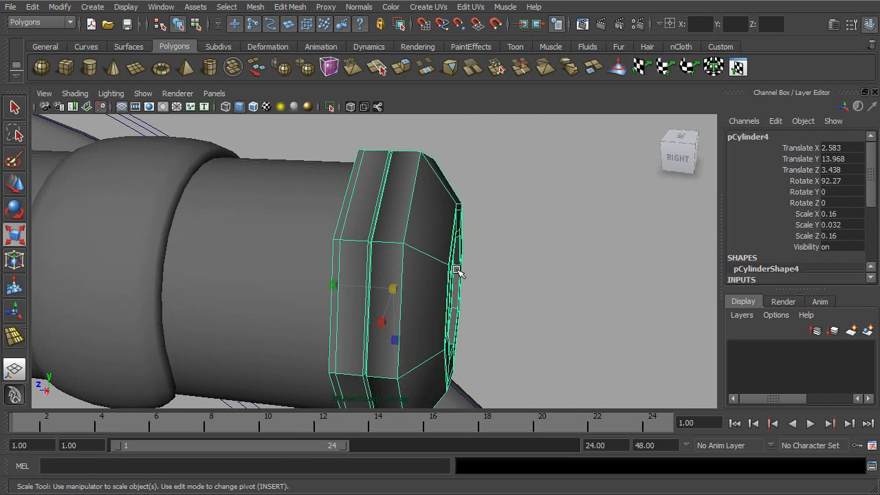
click(531, 289)
- Group the end cap, curved tube and polygon rings together and name the group bar1
alt+drag(530, 289, 449, 271)
alt+right_drag(450, 270, 213, 208)
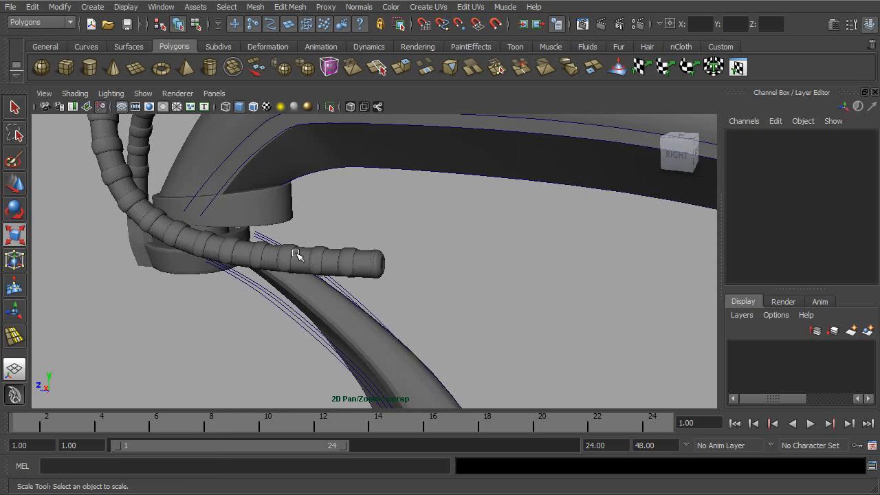
alt+drag(213, 207, 346, 273)
click(379, 263)
shift+click(361, 259)
shift+click(349, 254)
alt+right_drag(447, 282, 304, 248)
alt+drag(304, 248, 315, 234)
key(r)
key(ctrl+g)
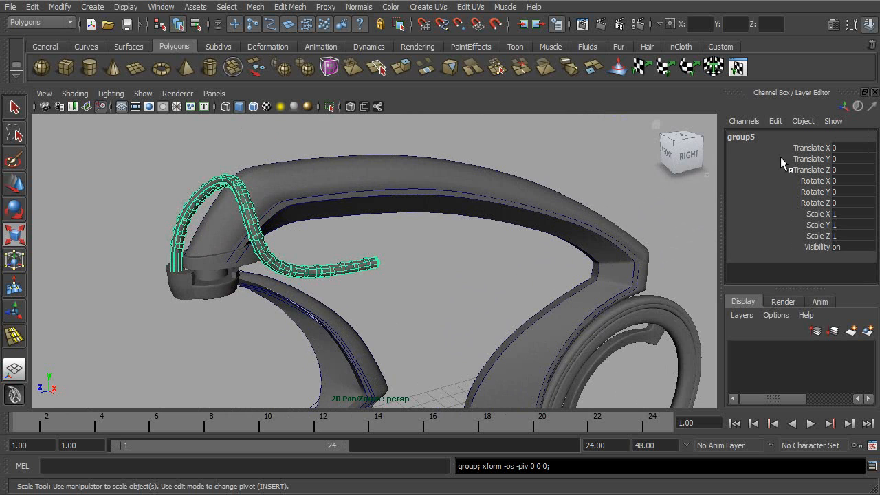
double_click(759, 137)
text(bar1)
key(Return)
- Duplicate the bar1 group and mirror the copy across the bike by setting its Scale X to -1
alt+right_drag(512, 273, 365, 251)
alt+middle_drag(421, 310, 427, 215)
alt+drag(426, 215, 465, 286)
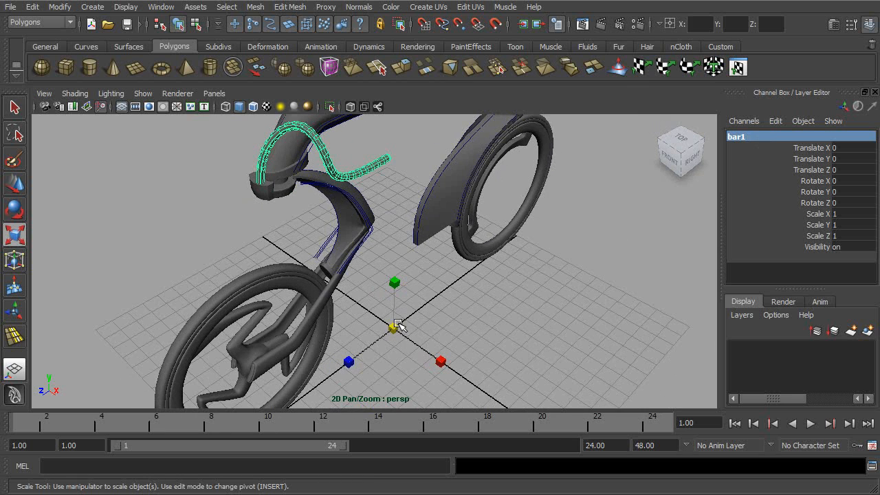
alt+drag(389, 332, 477, 291)
key(ctrl+d)
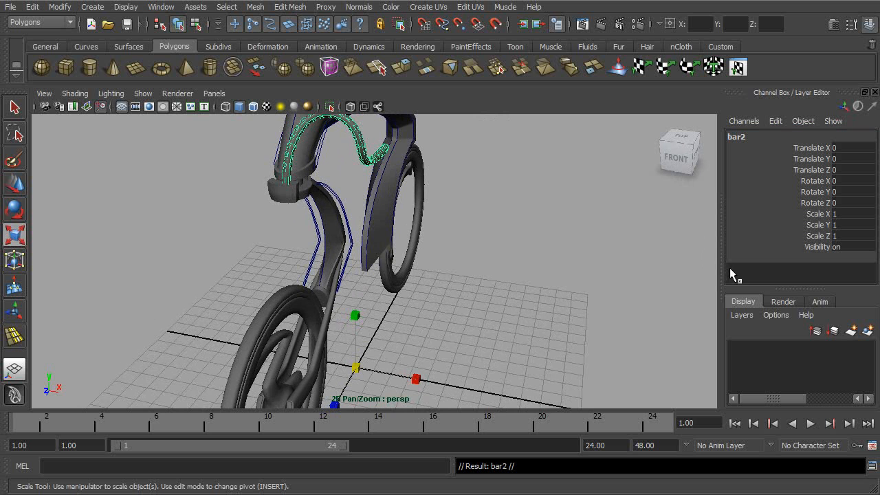
click(838, 213)
text(-1)
key(Return)
alt+drag(454, 304, 517, 312)
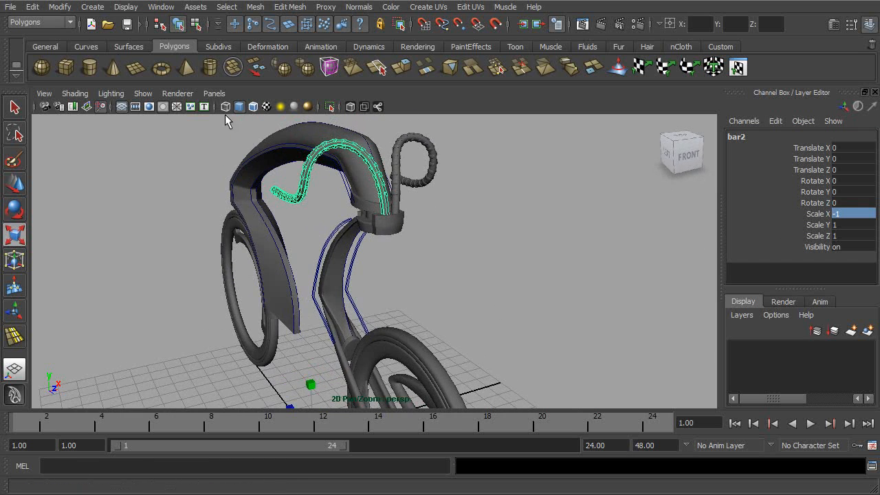
- Freeze the mirrored bar's transformations and turn off two-sided lighting in the viewport
click(69, 8)
click(82, 55)
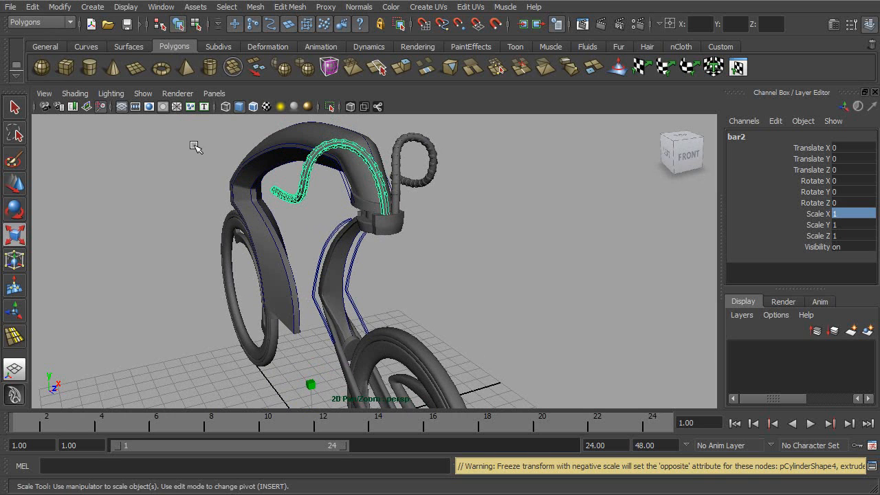
click(111, 93)
click(128, 181)
- Reverse the normals of the black-shaded polygon rings on the original bar
alt+drag(474, 192, 295, 195)
alt+middle_drag(295, 195, 303, 270)
alt+right_drag(303, 271, 336, 253)
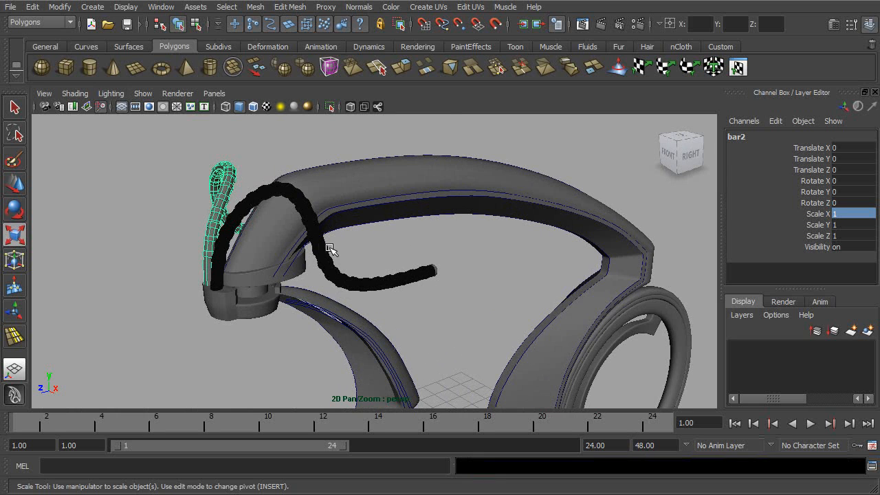
click(329, 248)
click(359, 6)
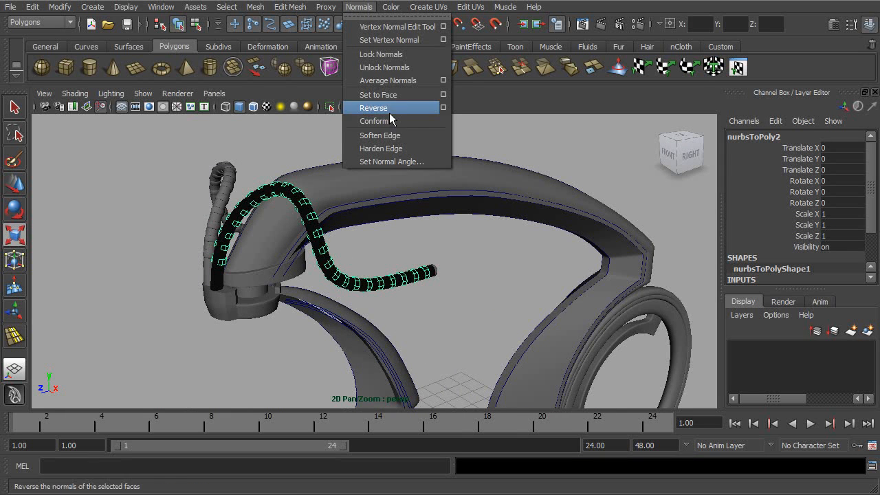
click(375, 108)
click(340, 240)
alt+right_drag(340, 240, 404, 273)
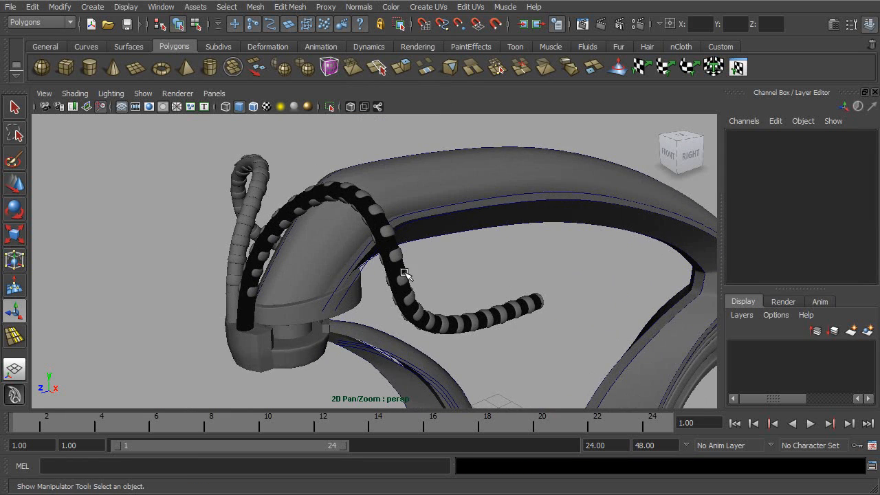
- Try reversing the surface direction of the original bar's NURBS tube, and undo it
click(404, 273)
click(59, 24)
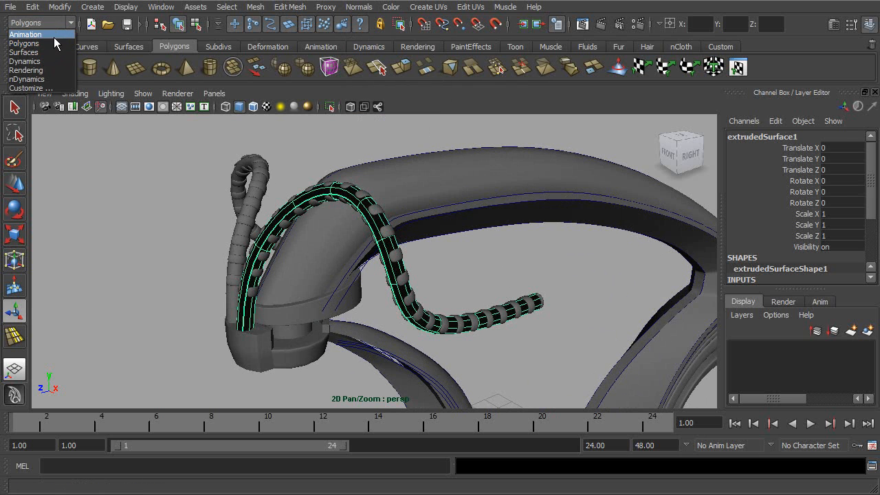
click(50, 53)
click(320, 7)
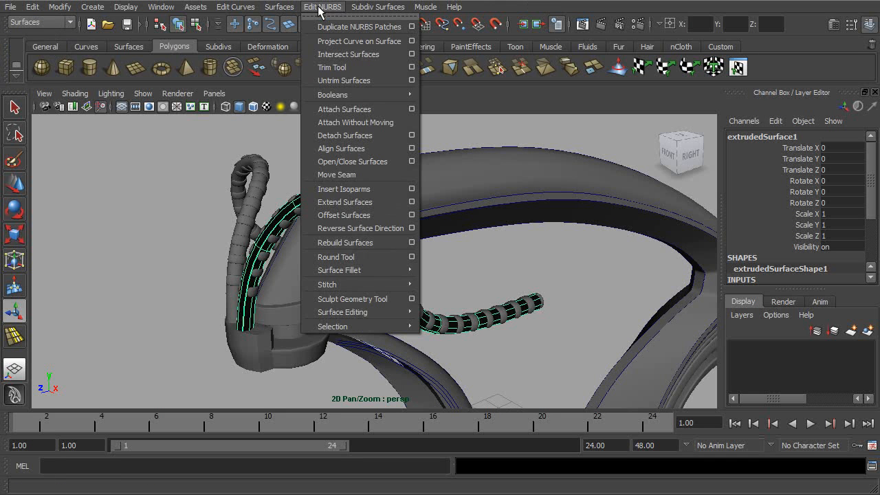
click(371, 227)
click(512, 263)
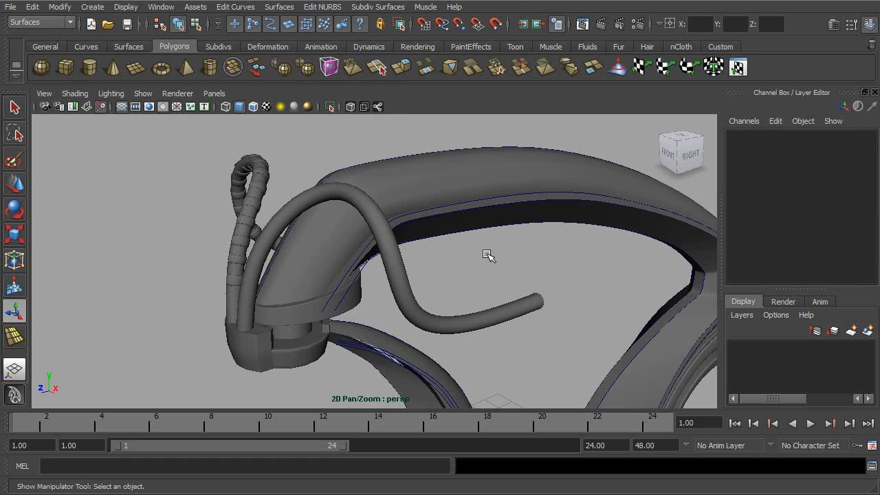
key(ctrl+z)
key(ctrl+z)
key(ctrl+z)
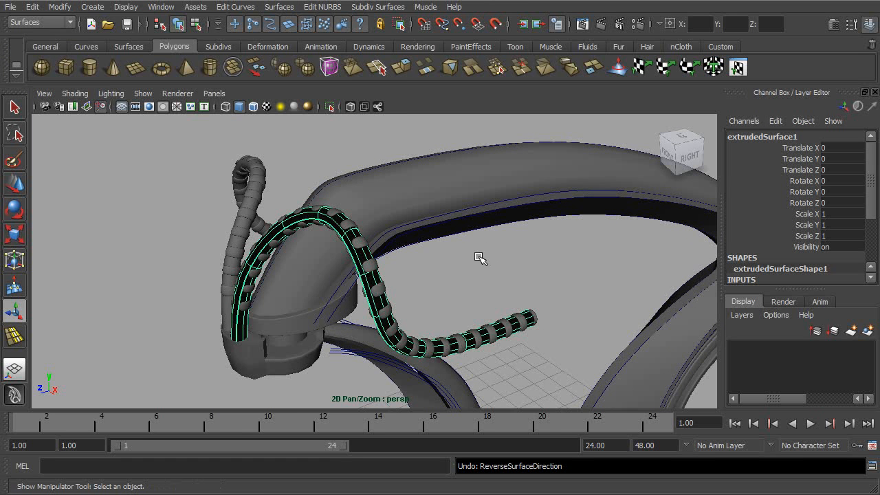
- Delete the construction history of the polygon rings on the original bar
click(388, 270)
alt+drag(372, 253, 482, 262)
click(481, 262)
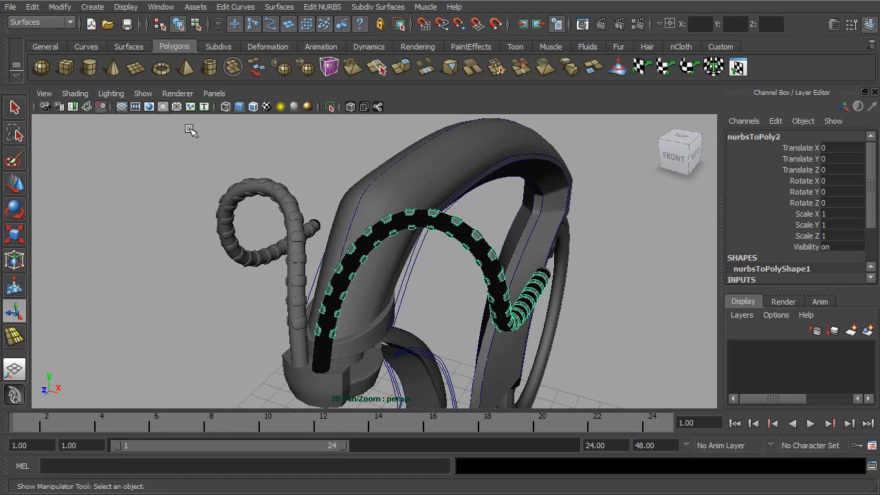
click(59, 8)
mouse_move(37, 10)
mouse_move(137, 148)
click(199, 150)
- Reverse the surface direction of the original bar's NURBS tube and clear the selection
click(460, 234)
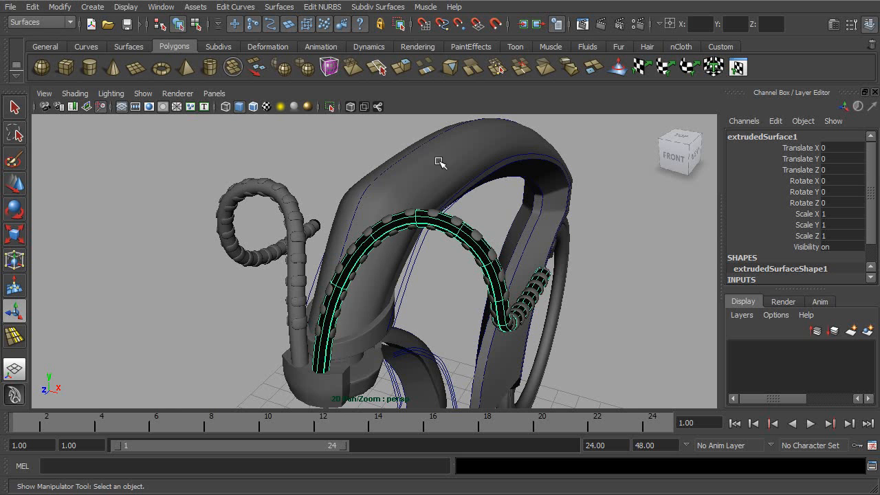
click(279, 6)
mouse_move(318, 8)
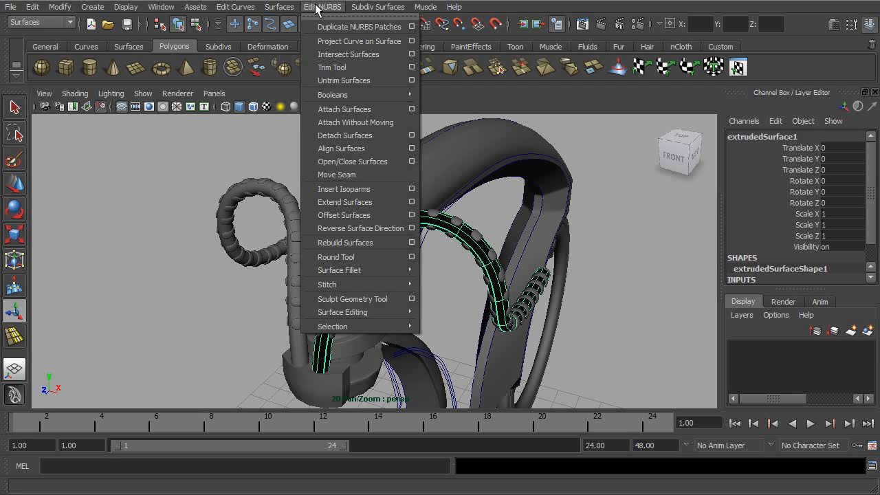
click(372, 228)
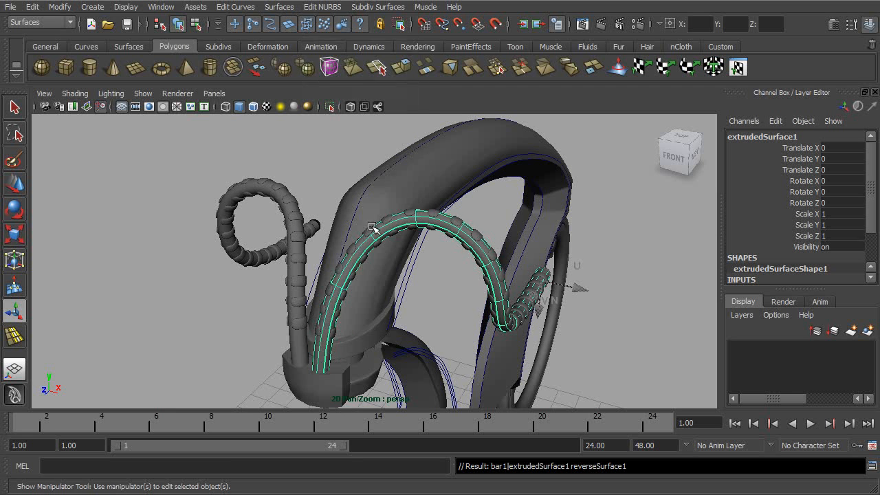
click(503, 222)
- Reverse the normals of the end cap on the mirrored bar and clear the selection
alt+drag(526, 216, 356, 204)
alt+right_drag(355, 204, 474, 260)
click(487, 268)
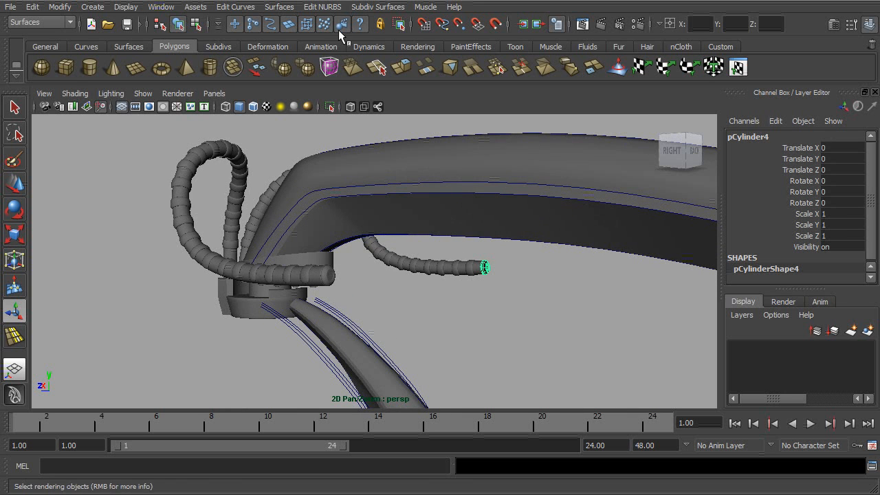
click(42, 22)
click(40, 44)
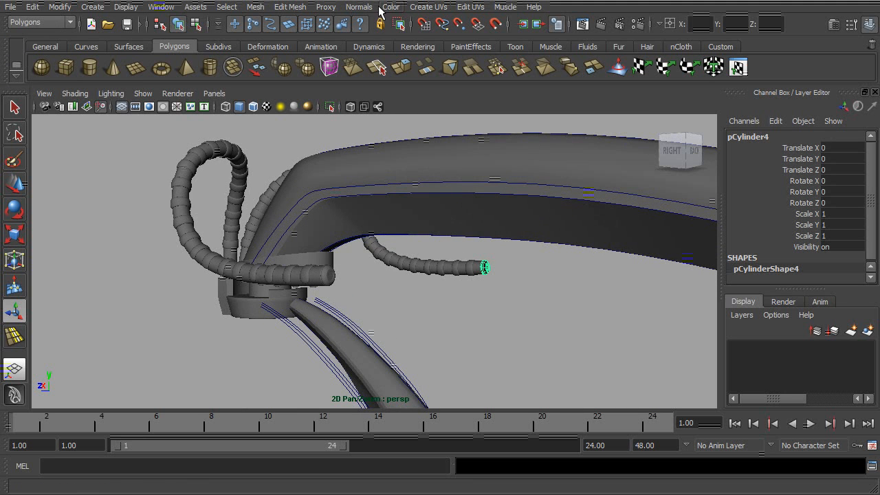
click(359, 7)
click(375, 108)
click(560, 334)
- Examine both handlebars from several angles, and inspect the frame, the gap between the wheels and the whole bike from the side
alt+drag(560, 334, 405, 310)
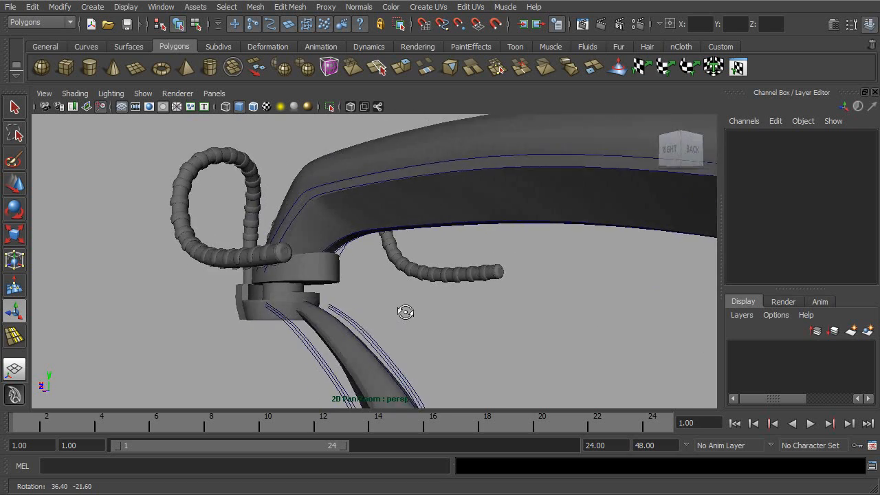
alt+right_drag(405, 310, 542, 349)
alt+drag(383, 311, 383, 304)
alt+right_drag(383, 304, 342, 284)
alt+drag(341, 285, 422, 275)
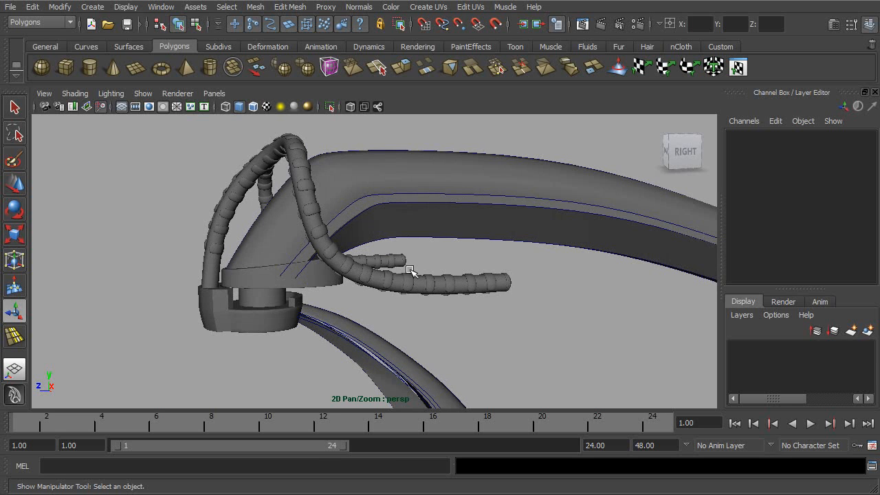
alt+middle_drag(440, 318, 361, 268)
alt+right_drag(433, 278, 364, 250)
alt+middle_drag(509, 319, 398, 148)
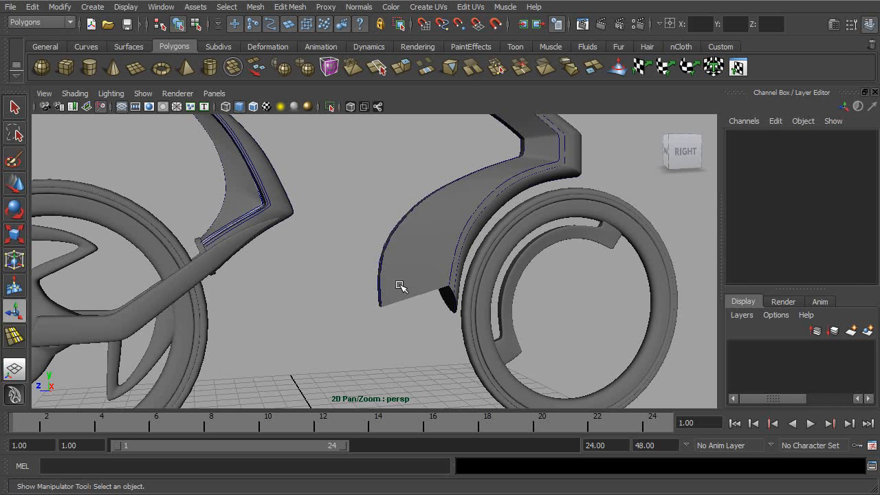
alt+middle_drag(495, 314, 455, 310)
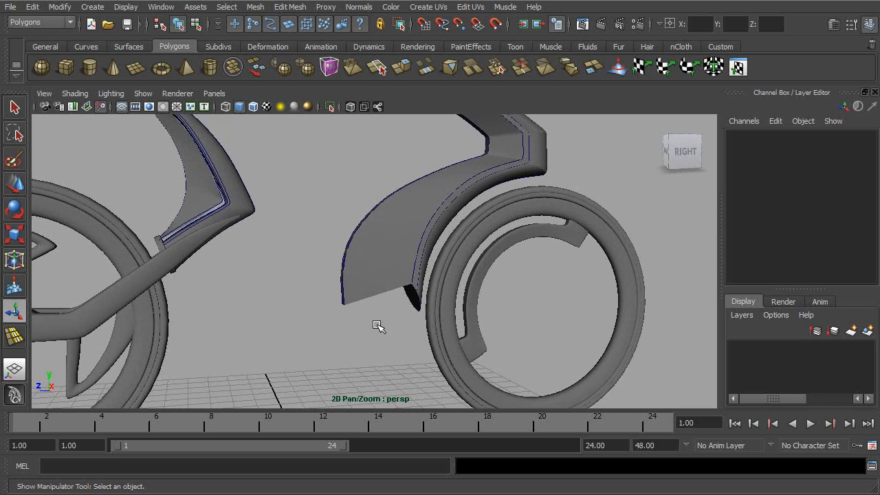
alt+drag(450, 306, 508, 238)
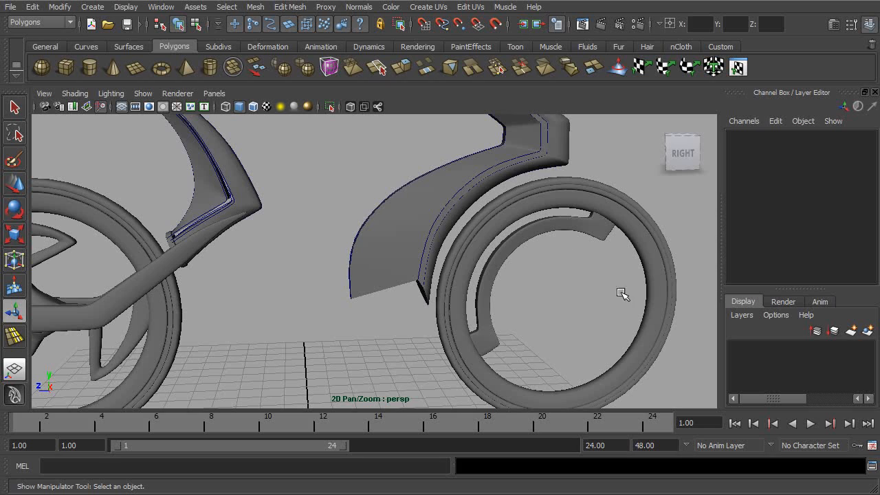
alt+right_drag(544, 282, 473, 263)
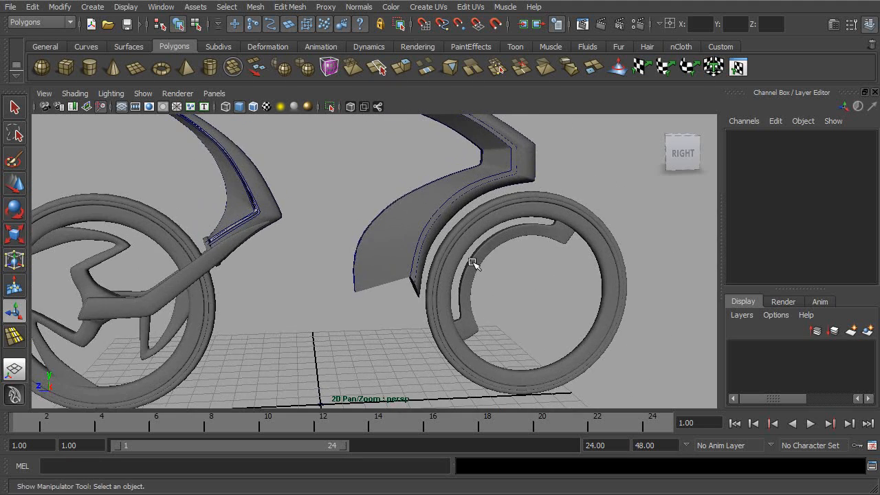
alt+middle_drag(458, 266, 477, 325)
alt+drag(482, 321, 428, 300)
alt+right_drag(428, 301, 521, 313)
alt+drag(520, 313, 463, 327)
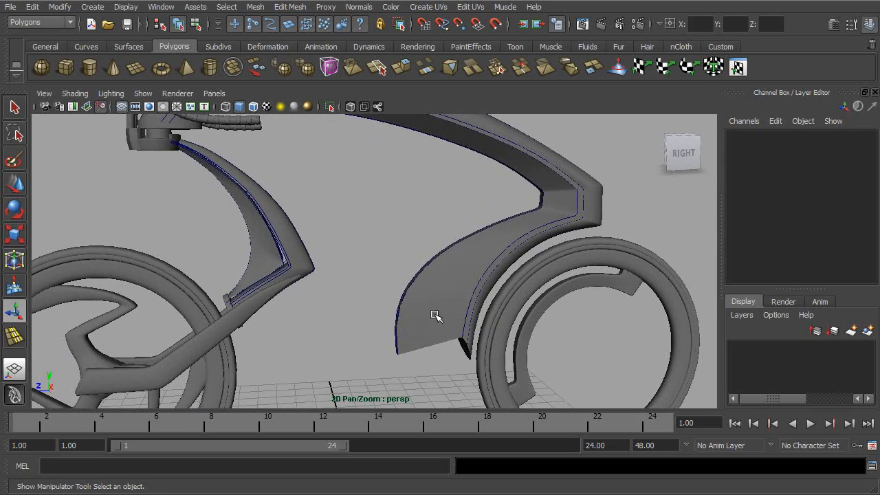
alt+right_drag(524, 346, 449, 308)
alt+drag(450, 309, 437, 323)
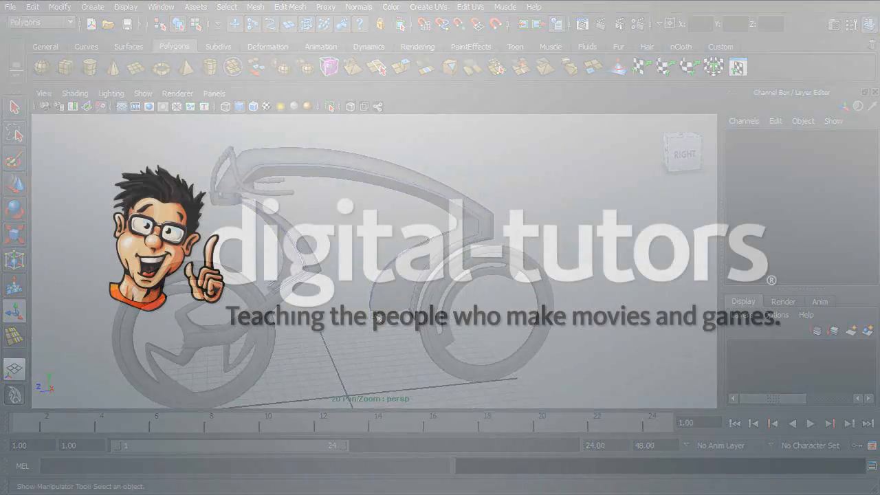